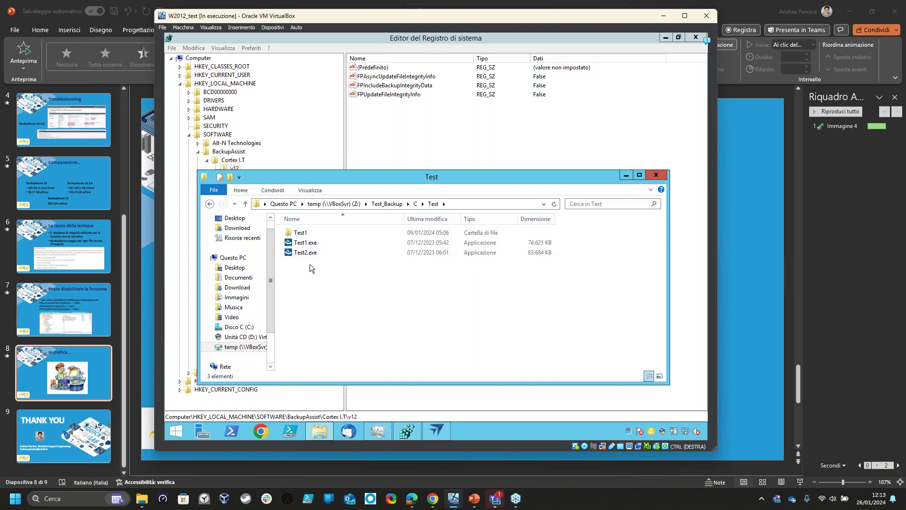
# In the Registry Editor, delete the FPAsyncUpdateFileIntegrityInfo, FPIncludeBackupIntegrityData and FPUpdateFileIntegrityInfo values from the BackupAssist v12 key.
pyautogui.doubleClick(302, 232)
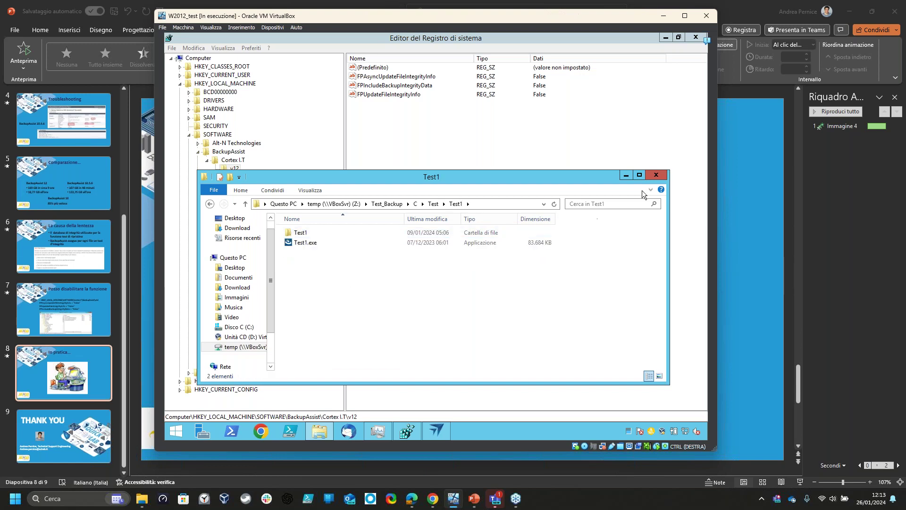
pyautogui.click(435, 429)
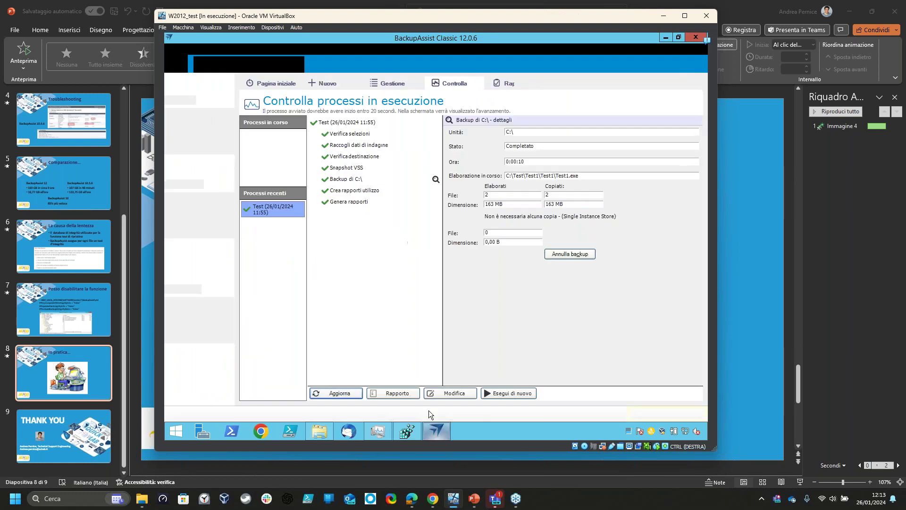
pyautogui.click(406, 431)
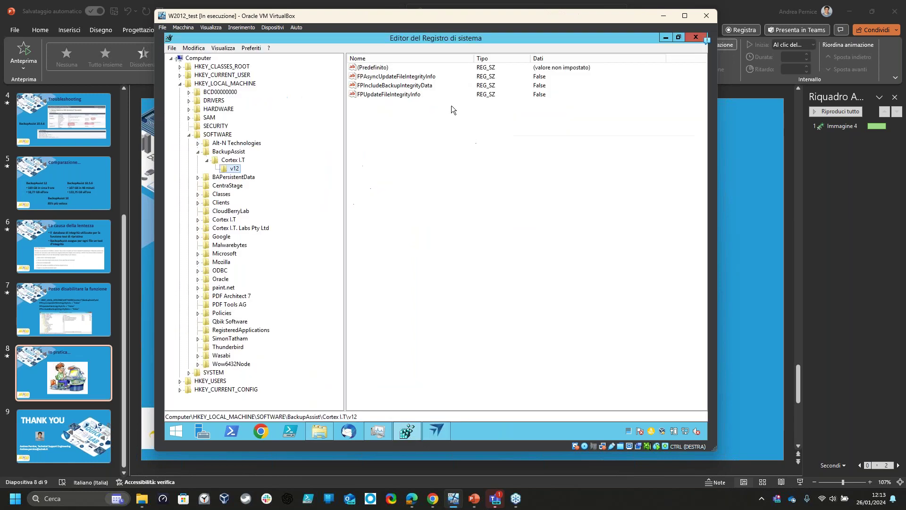
pyautogui.click(415, 95)
pyautogui.hotkey('shift', 'Up')
pyautogui.hotkey('shift', 'Up')
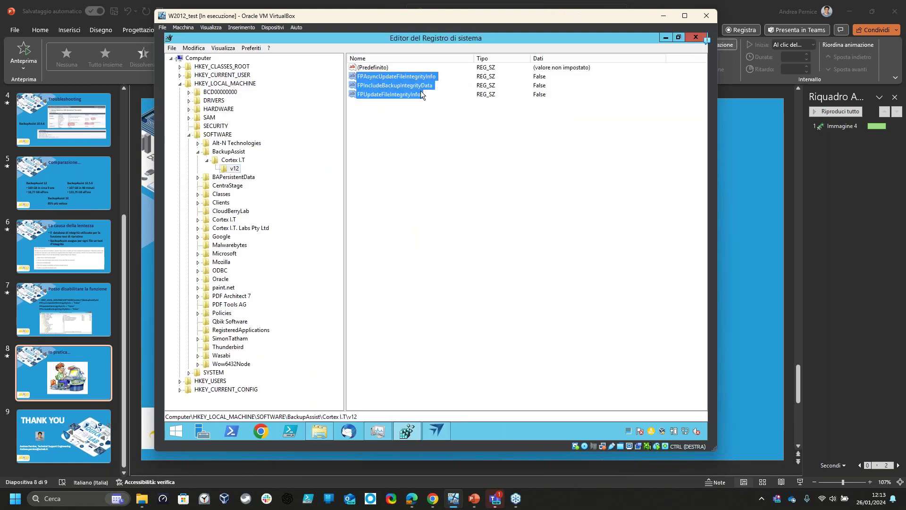
pyautogui.press('Delete')
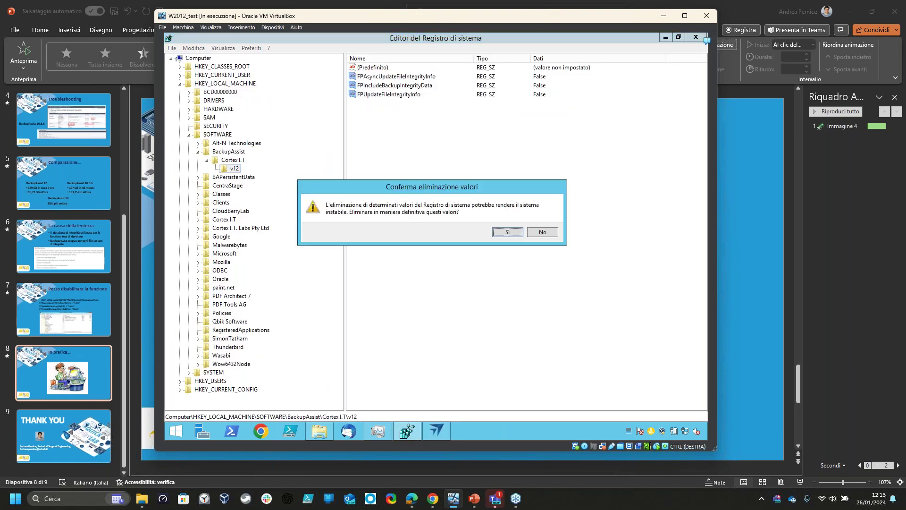
pyautogui.click(502, 233)
pyautogui.click(666, 38)
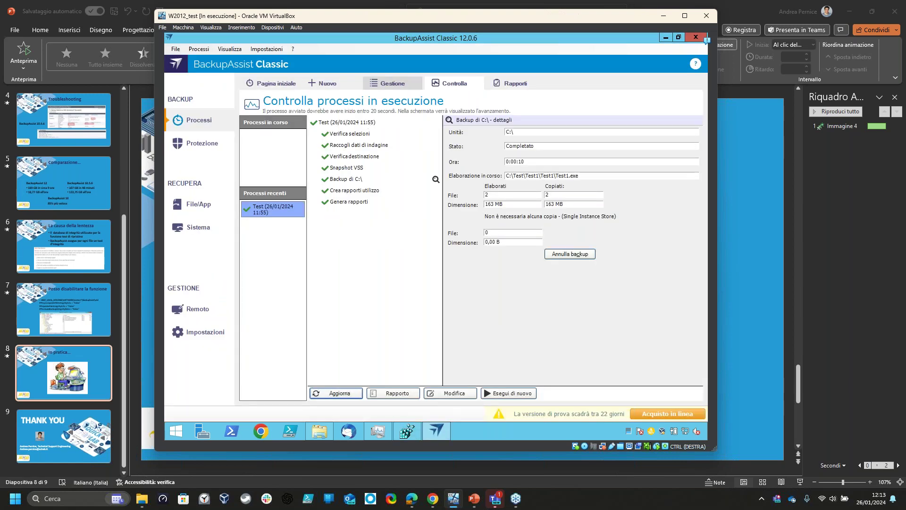
# In BackupAssist Classic, manually run the Test backup job.
pyautogui.click(390, 85)
pyautogui.click(318, 126)
pyautogui.click(474, 308)
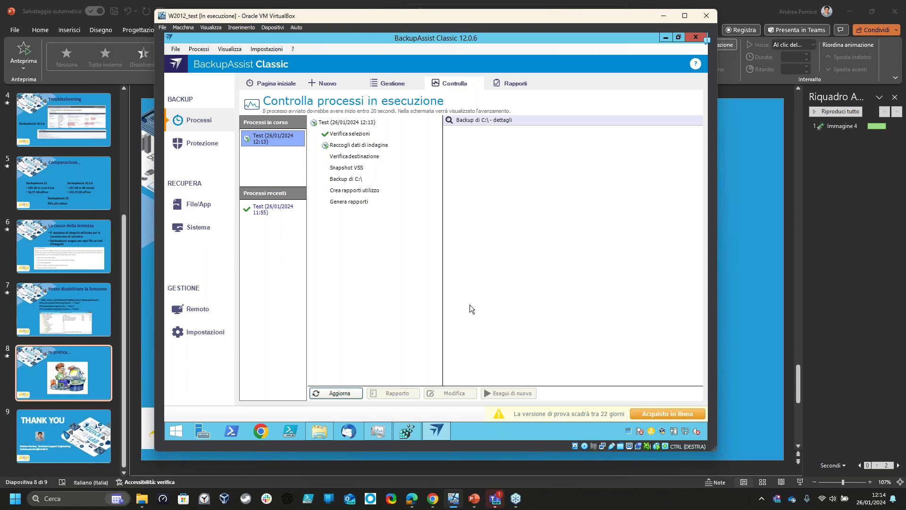
# In File Explorer, inspect the Test_backup2 folder on the temp (Z:) drive down to C\Test\Test1\Test1.
pyautogui.click(323, 432)
pyautogui.click(395, 206)
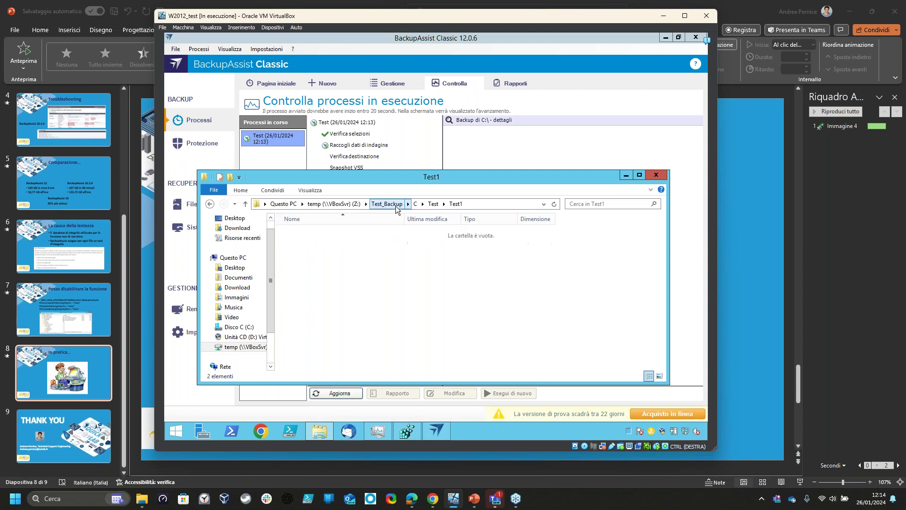
pyautogui.click(321, 205)
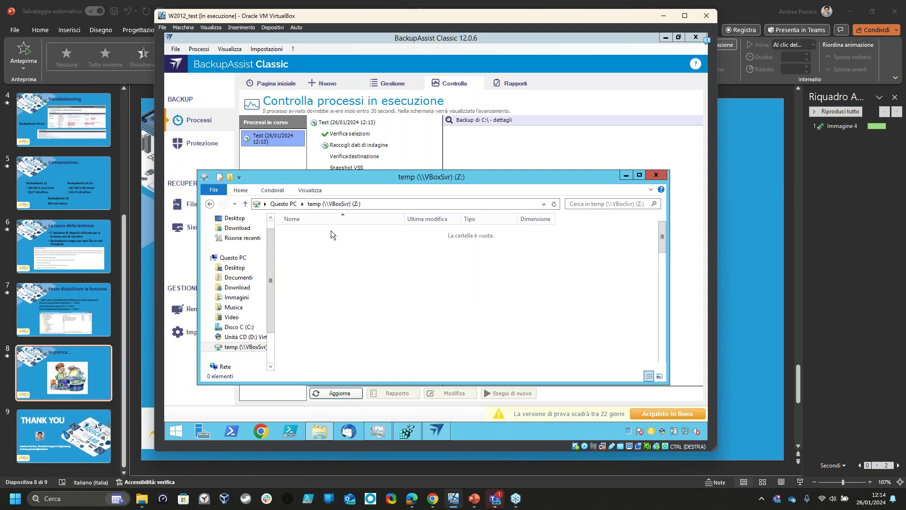
pyautogui.doubleClick(313, 243)
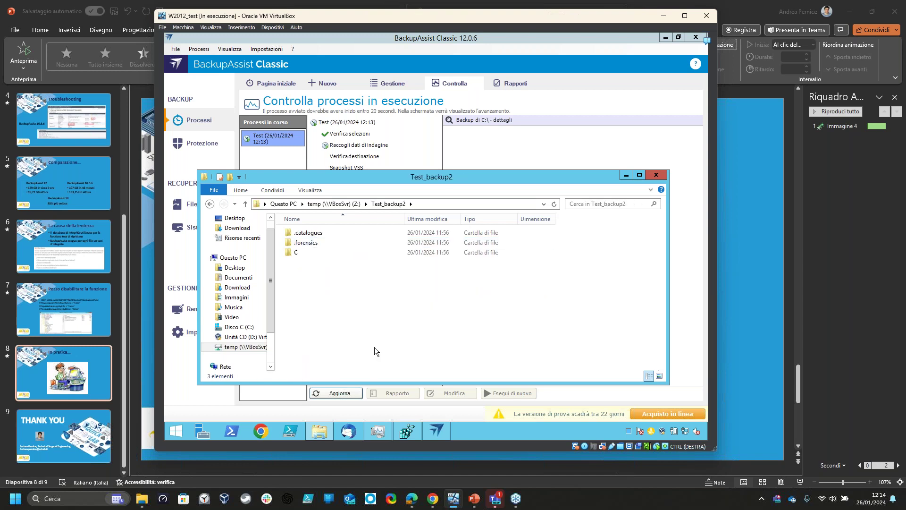
pyautogui.click(296, 254)
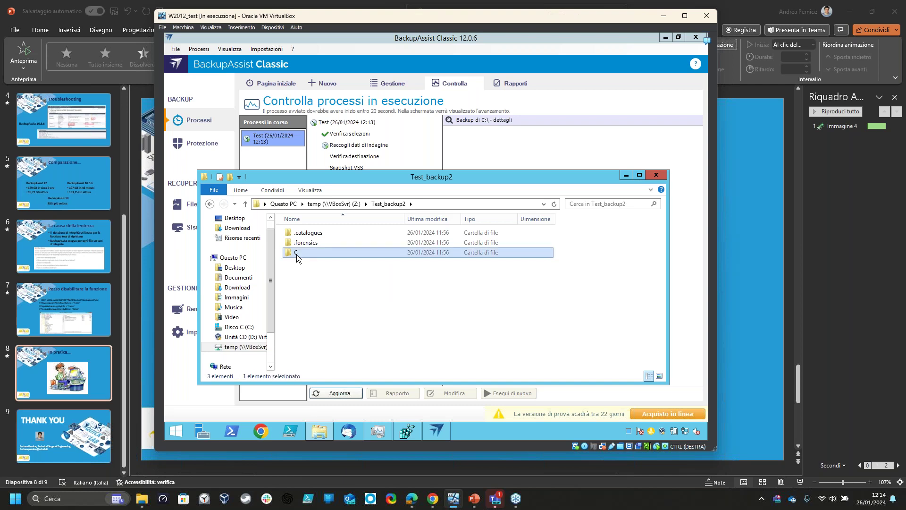
pyautogui.doubleClick(297, 254)
pyautogui.doubleClick(302, 234)
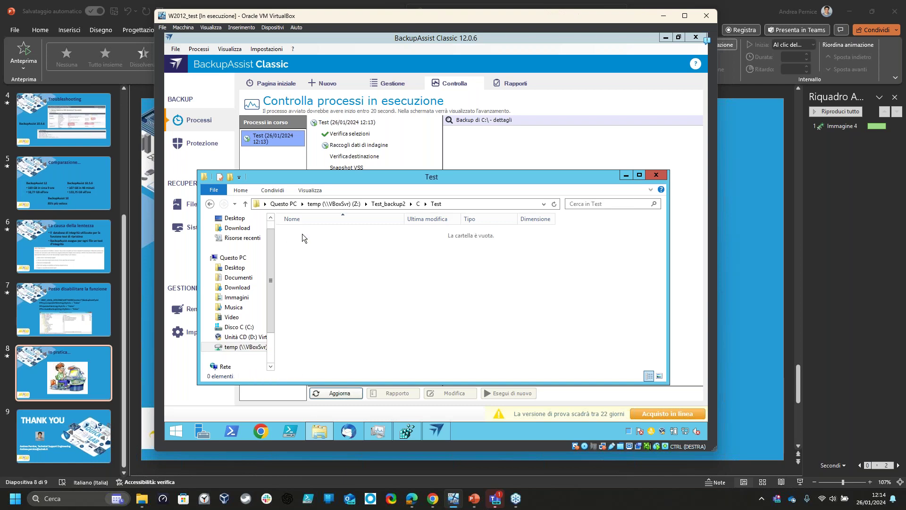
pyautogui.doubleClick(302, 233)
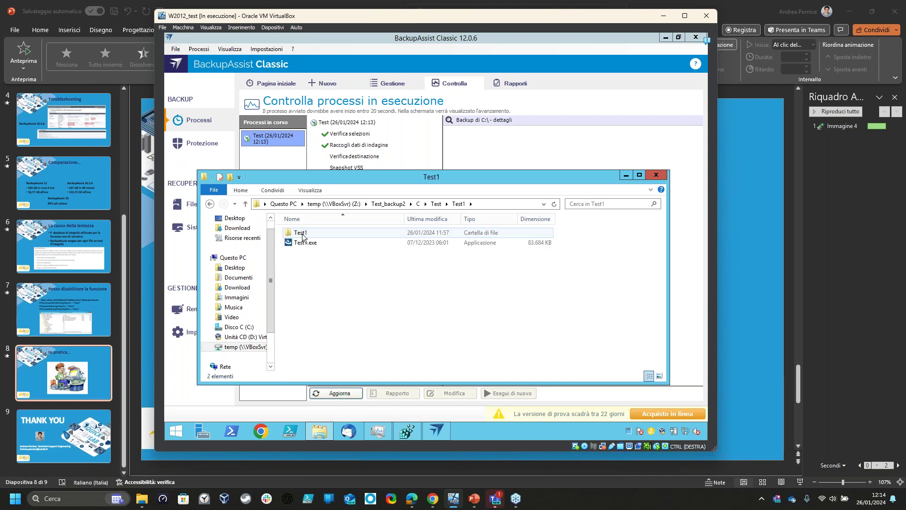
pyautogui.doubleClick(302, 233)
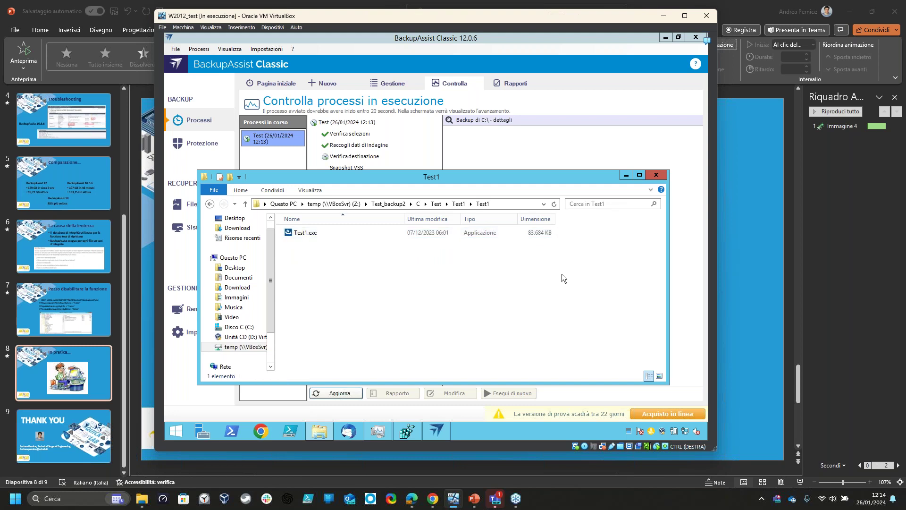
# Return to the Test_backup2 folder and check the contents of C\Test\Test1 during the backup.
pyautogui.click(396, 205)
pyautogui.click(297, 252)
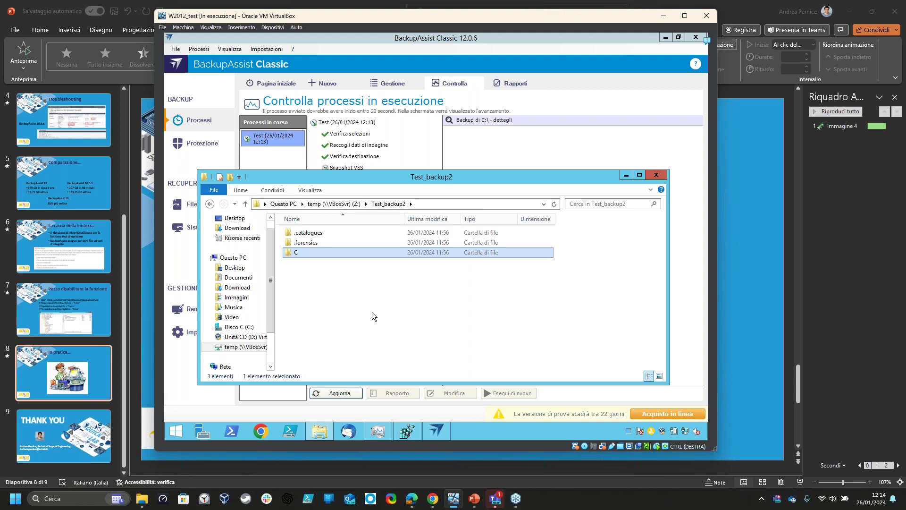
pyautogui.doubleClick(295, 252)
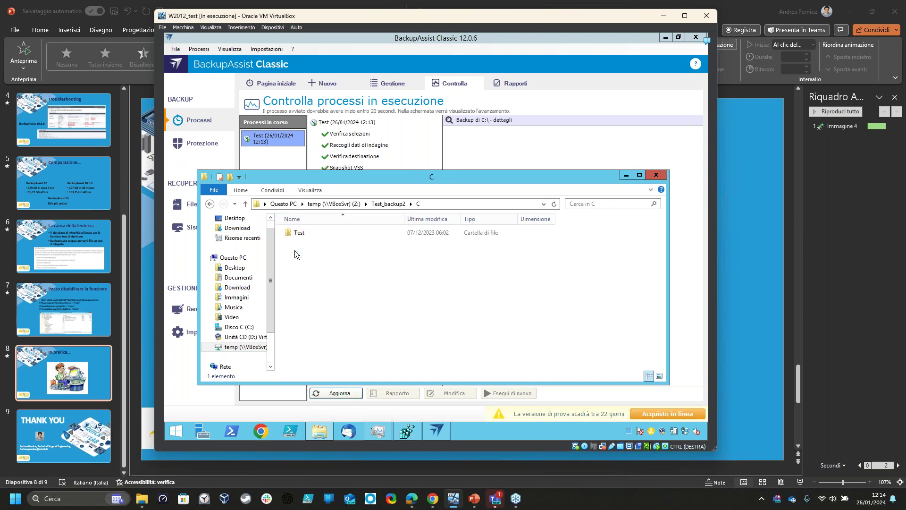
pyautogui.doubleClick(303, 232)
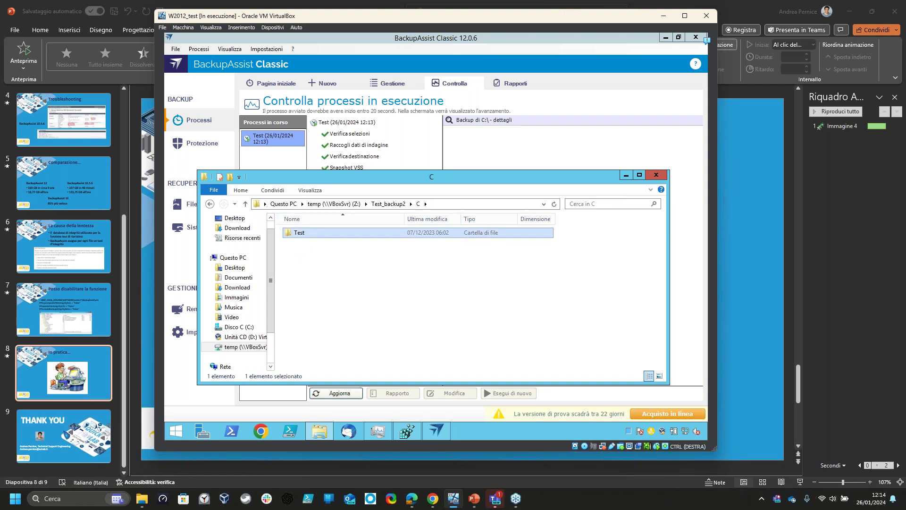
pyautogui.doubleClick(302, 232)
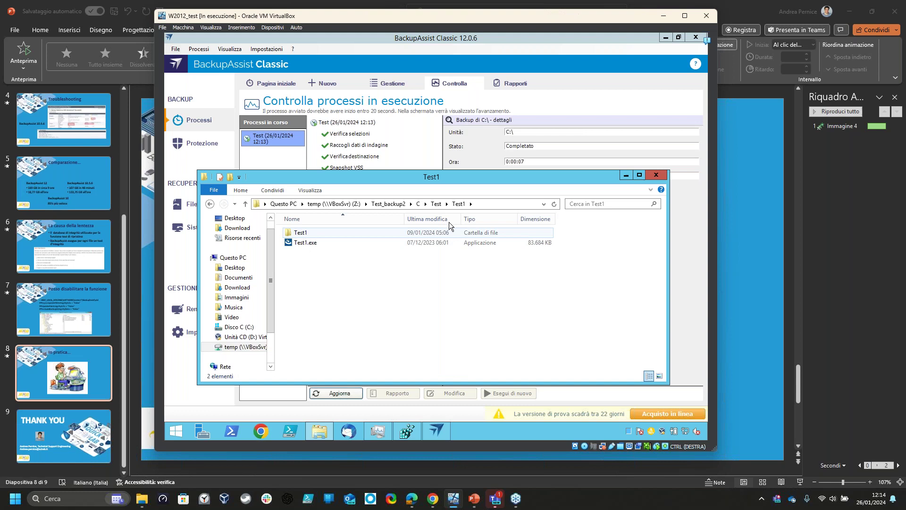
# Recheck Test_backup2 down to the innermost C\Test\Test1\Test1 folder, and minimize the File Explorer window.
pyautogui.click(398, 205)
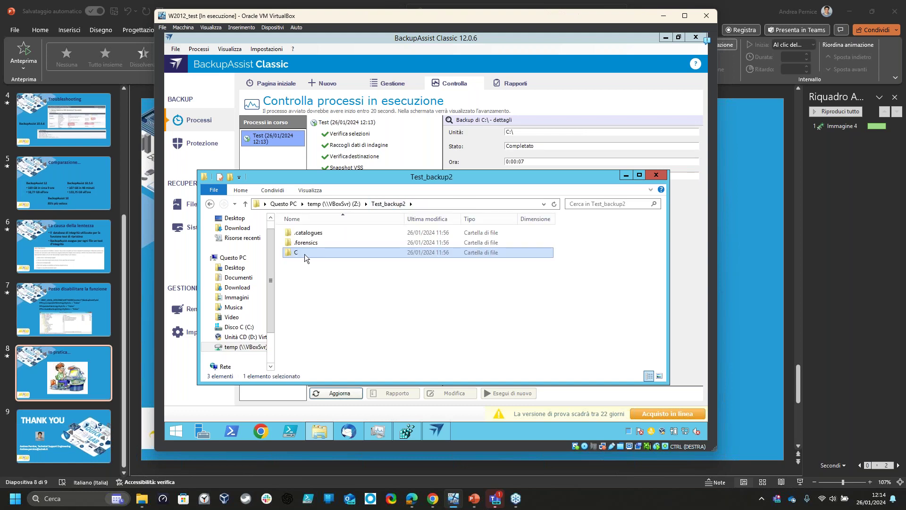
pyautogui.doubleClick(304, 253)
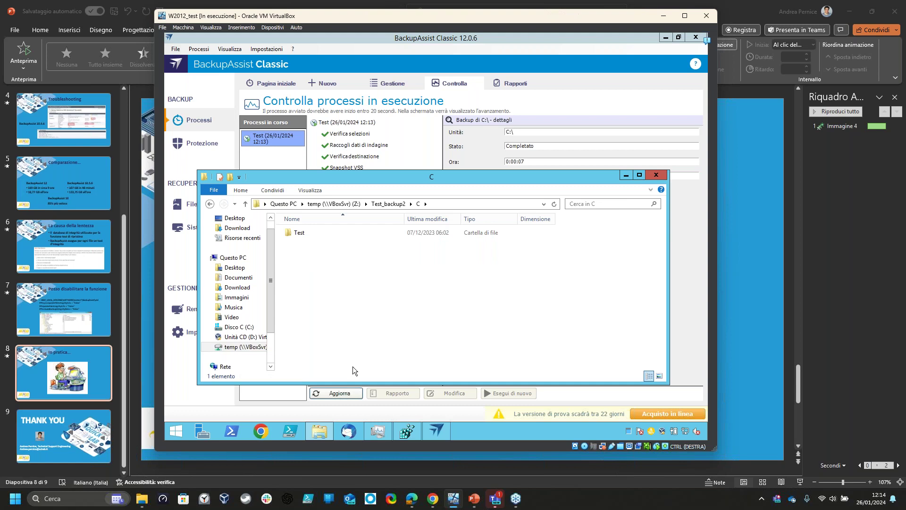
pyautogui.doubleClick(299, 235)
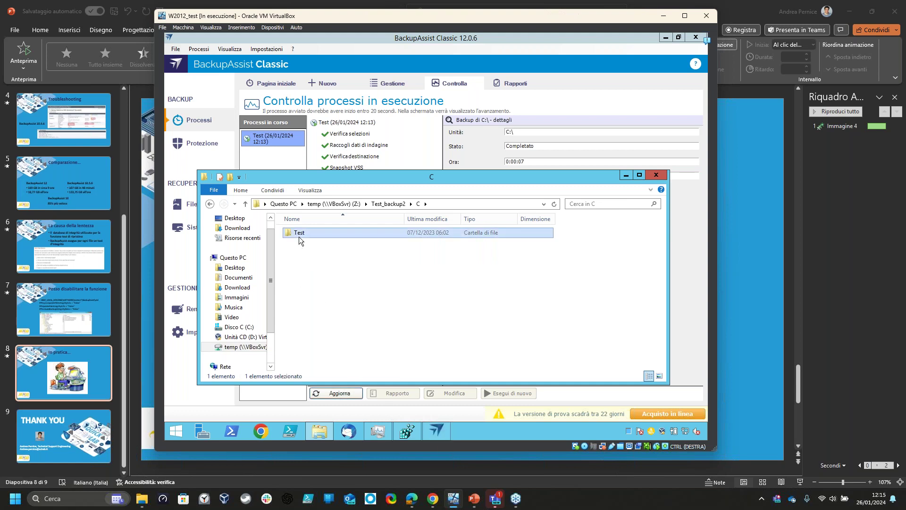
pyautogui.doubleClick(305, 234)
pyautogui.doubleClick(300, 232)
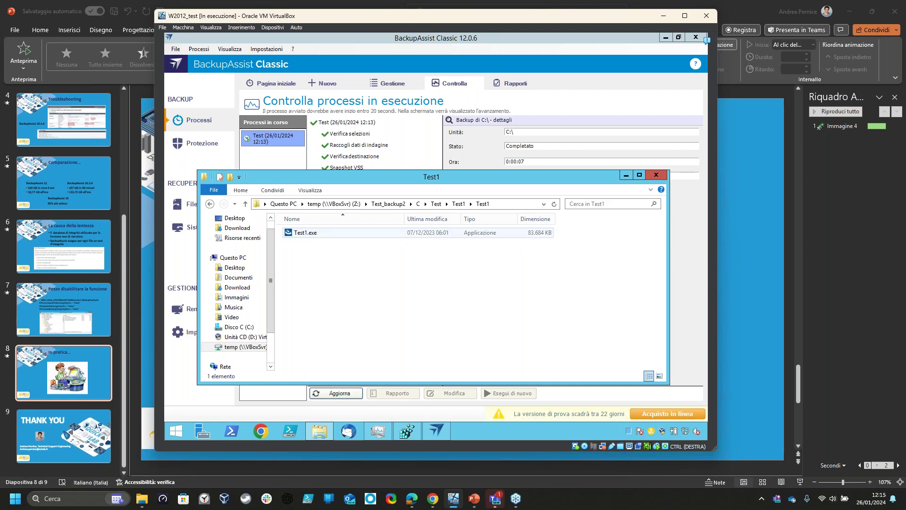
pyautogui.click(625, 175)
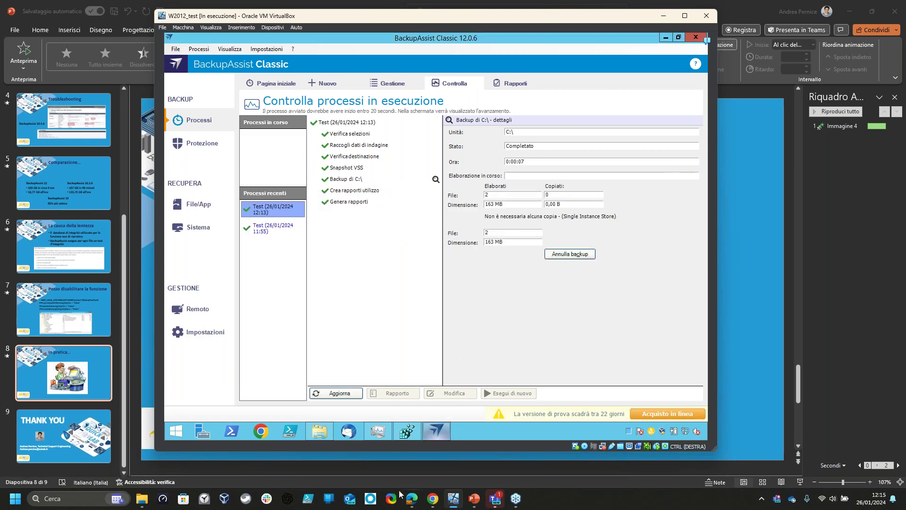
# View the backup reports in BackupAssist Classic to compare the runs' durations, and minimize the program.
pyautogui.moveTo(435, 430)
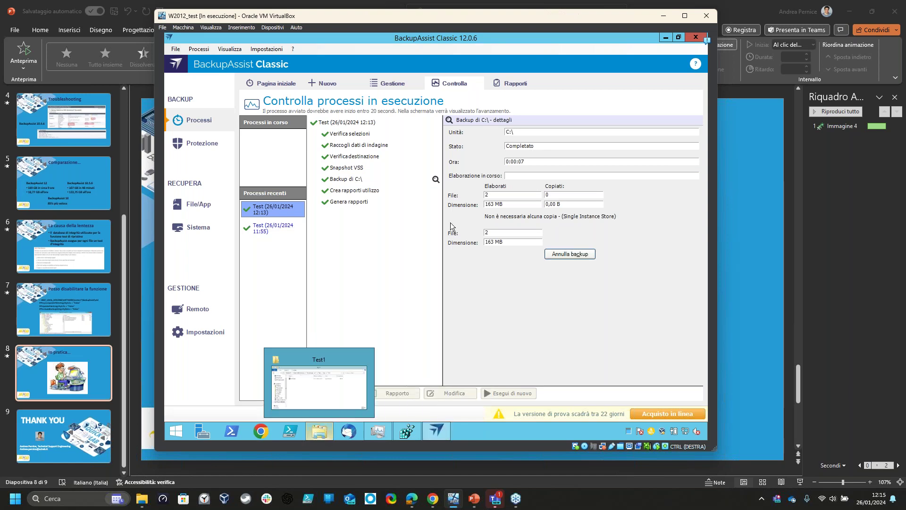
pyautogui.click(498, 85)
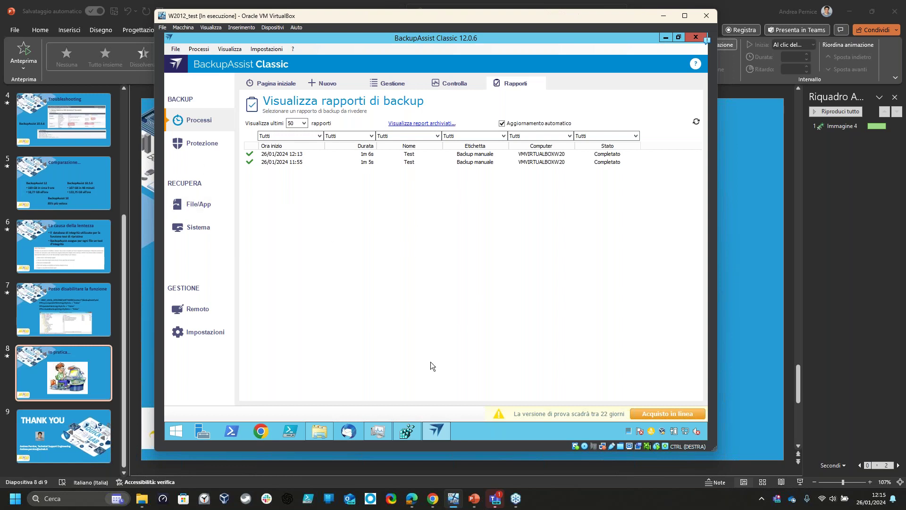
pyautogui.moveTo(318, 436)
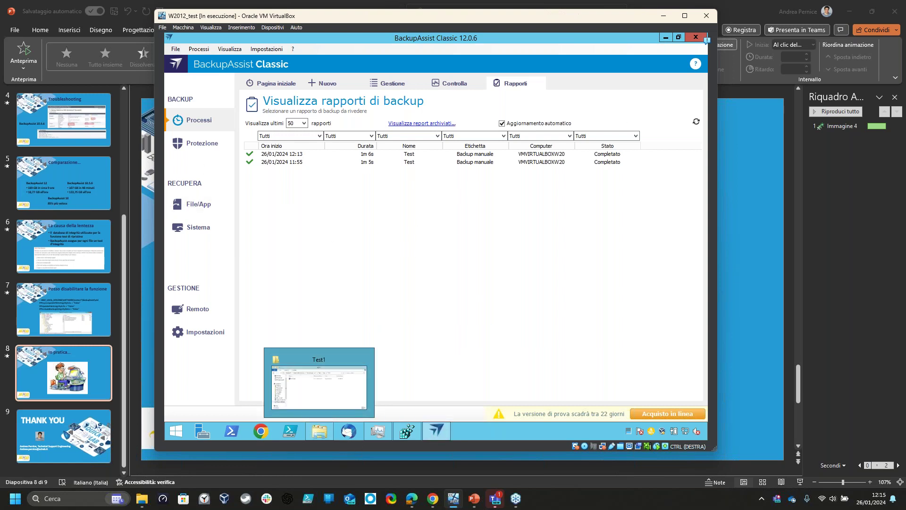
pyautogui.click(667, 38)
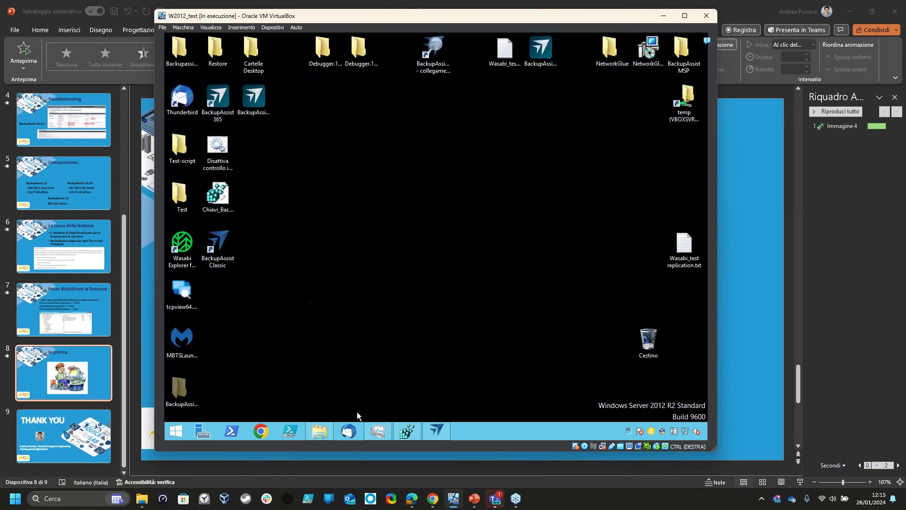
# In the Registry Editor, look at the Esporta option for the BackupAssist v12 key, and minimize the window.
pyautogui.click(404, 432)
pyautogui.rightClick(230, 169)
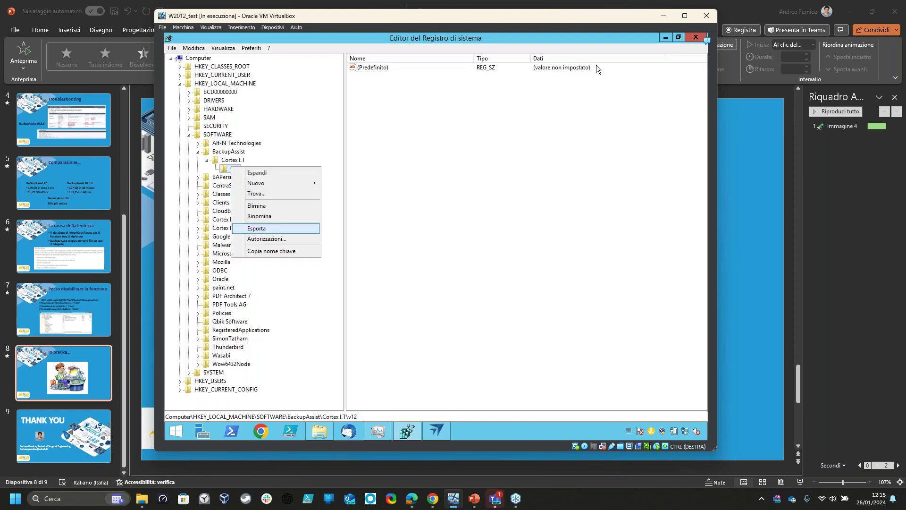
pyautogui.click(665, 36)
pyautogui.click(665, 39)
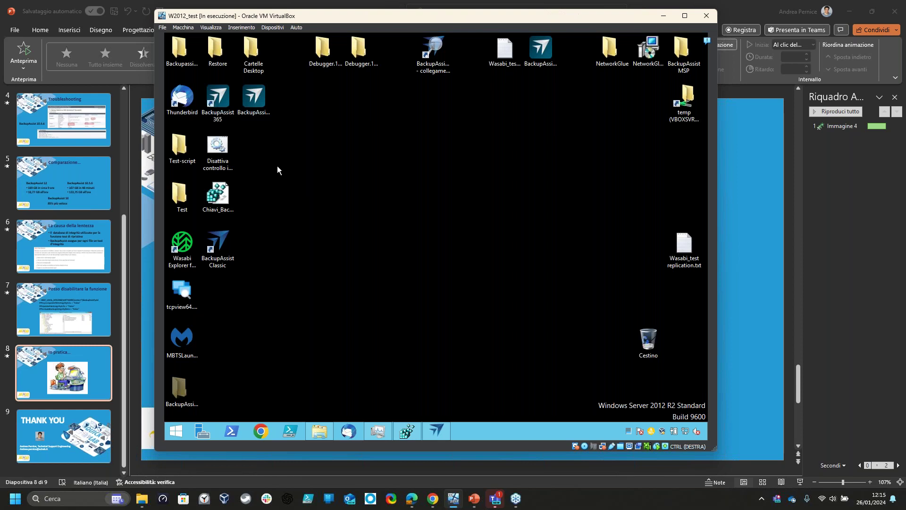
# Open the desktop batch file Disattiva controllo integrità.bat for editing in Notepad, in a maximized window.
pyautogui.rightClick(216, 150)
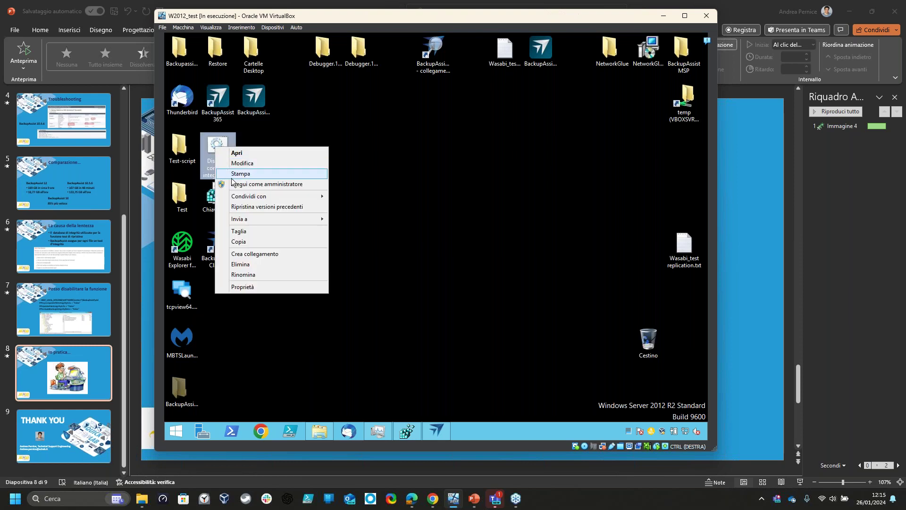
pyautogui.click(242, 163)
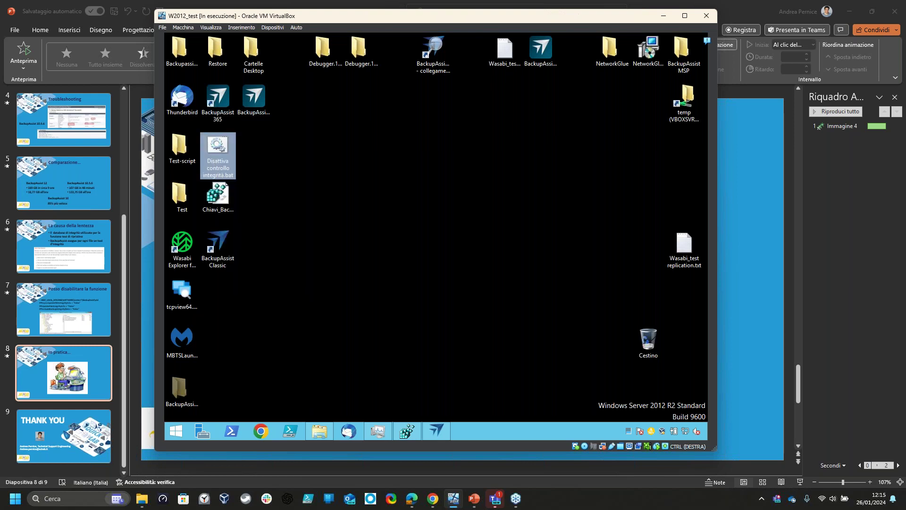
pyautogui.click(661, 188)
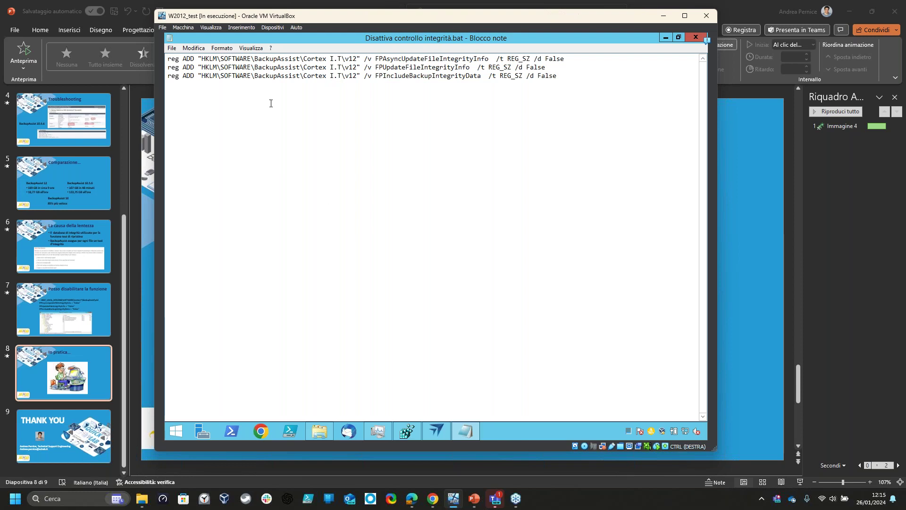
# Open a Command Prompt by running cmd from the Run dialog.
pyautogui.rightClick(175, 430)
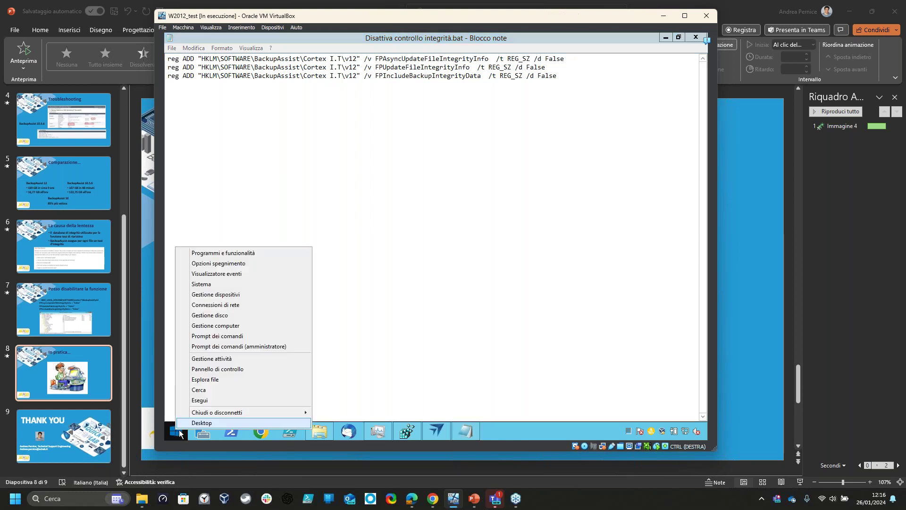
pyautogui.click(199, 402)
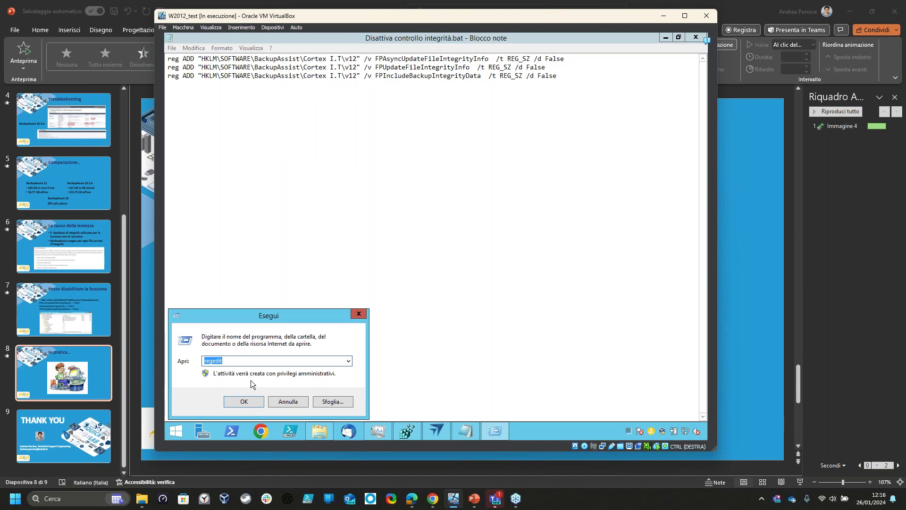
pyautogui.write('cmd')
pyautogui.press('Return')
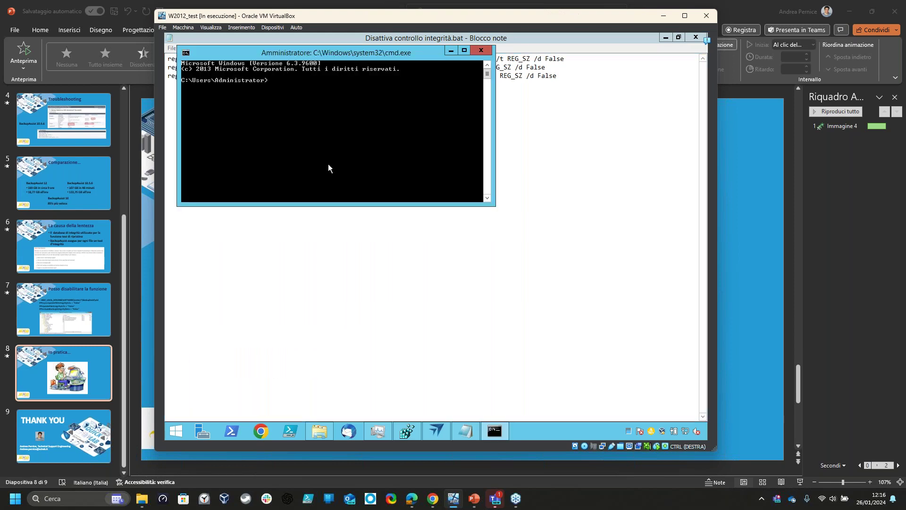
# Display the general help of the reg command and move the Command Prompt window below the batch file's commands.
pyautogui.write('reg /?')
pyautogui.press('Return')
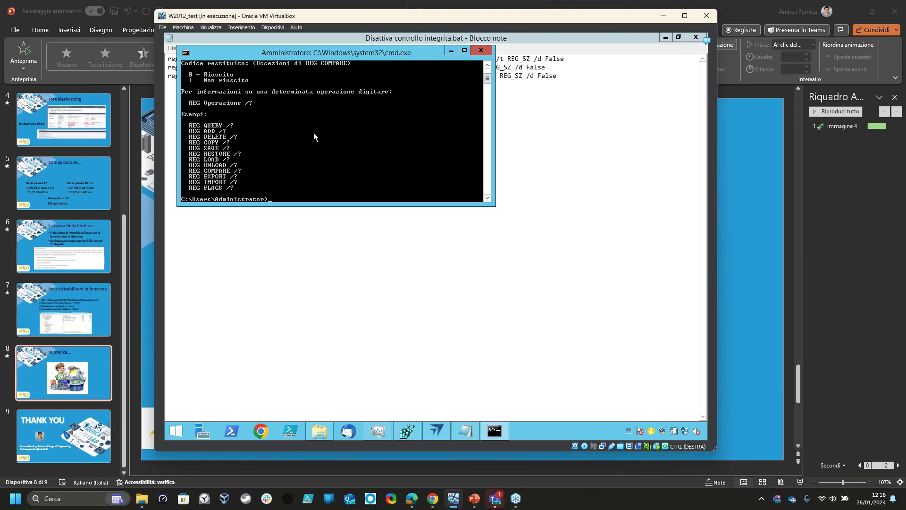
pyautogui.moveTo(355, 52); pyautogui.dragTo(436, 90)
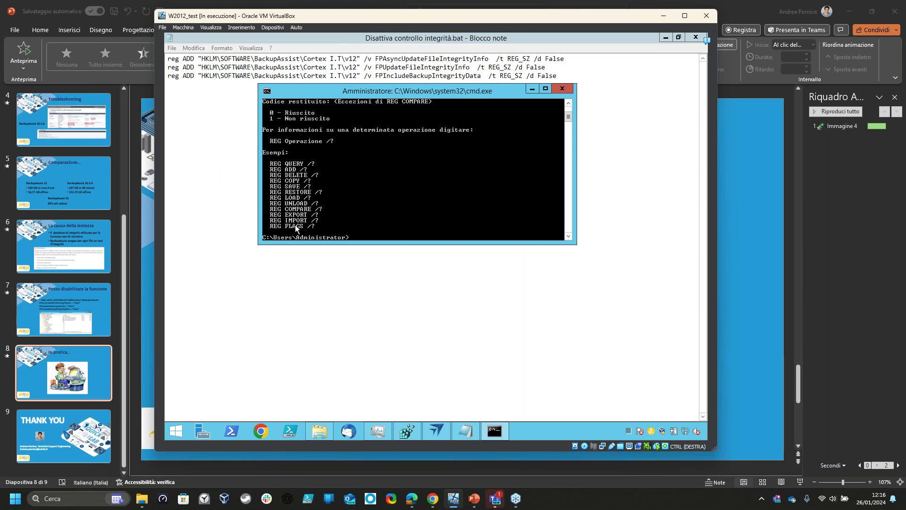
pyautogui.moveTo(388, 94); pyautogui.dragTo(378, 177)
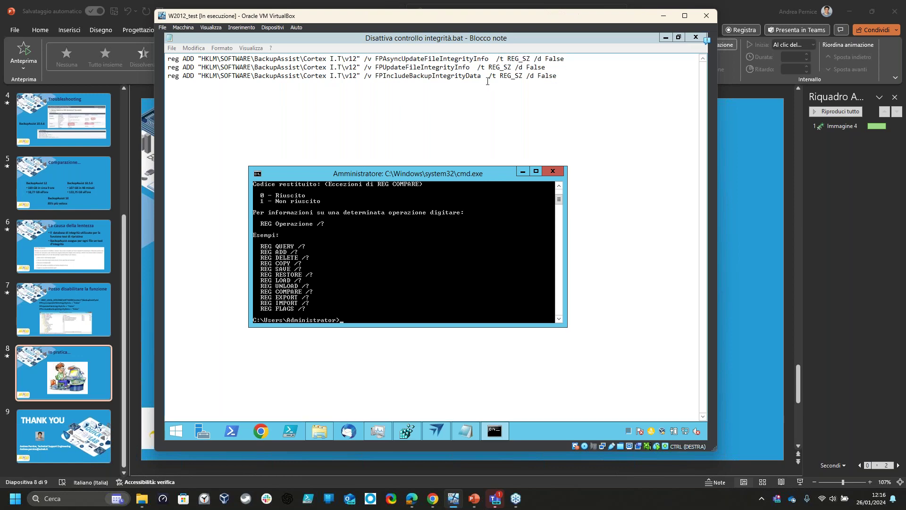
# Select the third batch command up to its value name, and display the REG DELETE help in the Command Prompt.
pyautogui.moveTo(485, 77); pyautogui.dragTo(166, 84)
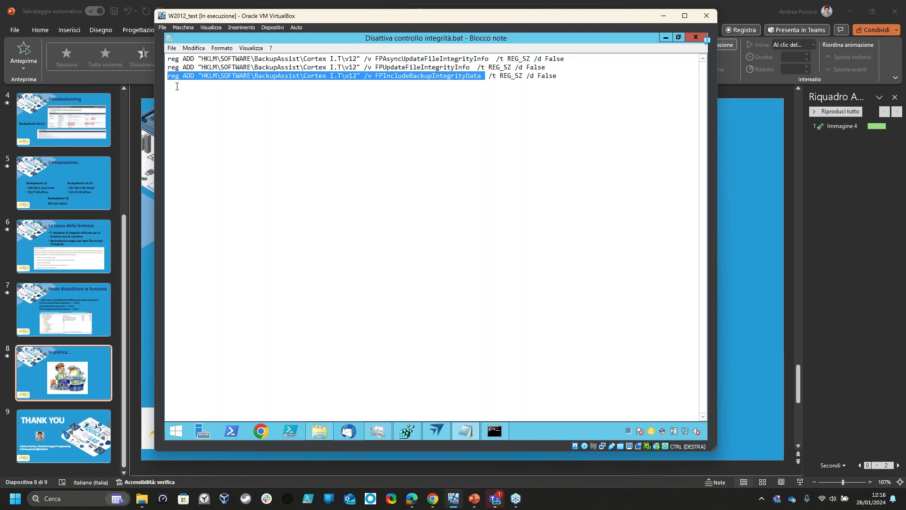
pyautogui.click(494, 435)
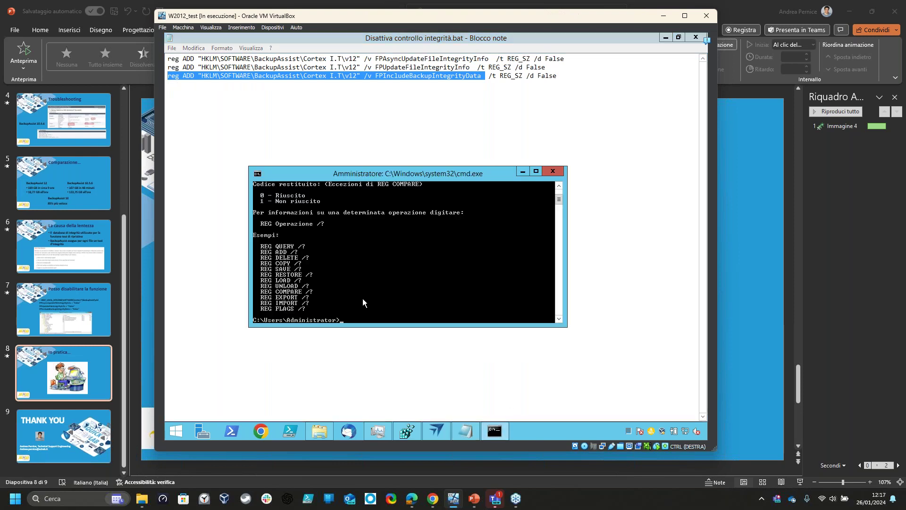
pyautogui.press('BackSpace')
pyautogui.press('Return')
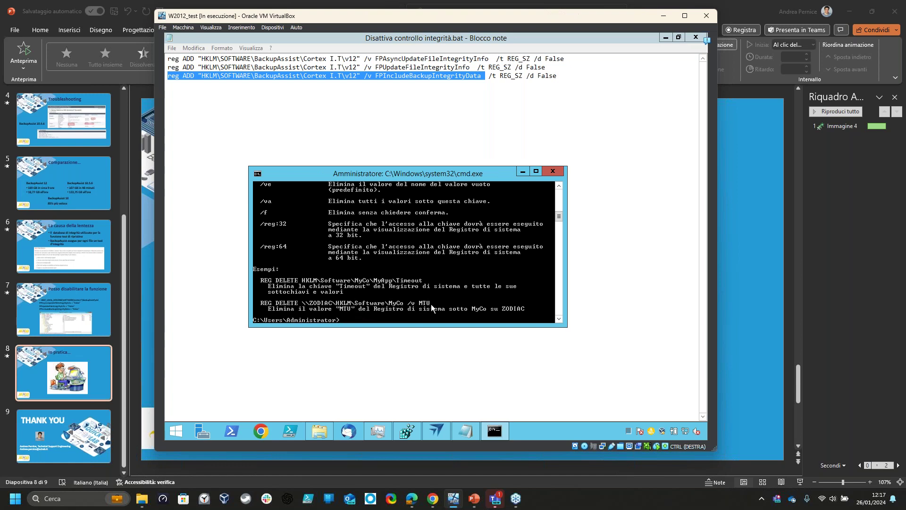
# Copy the third reg ADD command up to FPIncludeBackupIntegrityData and paste it as a new fourth line of the batch file.
pyautogui.rightClick(483, 79)
pyautogui.click(500, 105)
pyautogui.click(573, 71)
pyautogui.hotkey('shift', 'Home')
pyautogui.hotkey('ctrl', 'c')
pyautogui.click(561, 77)
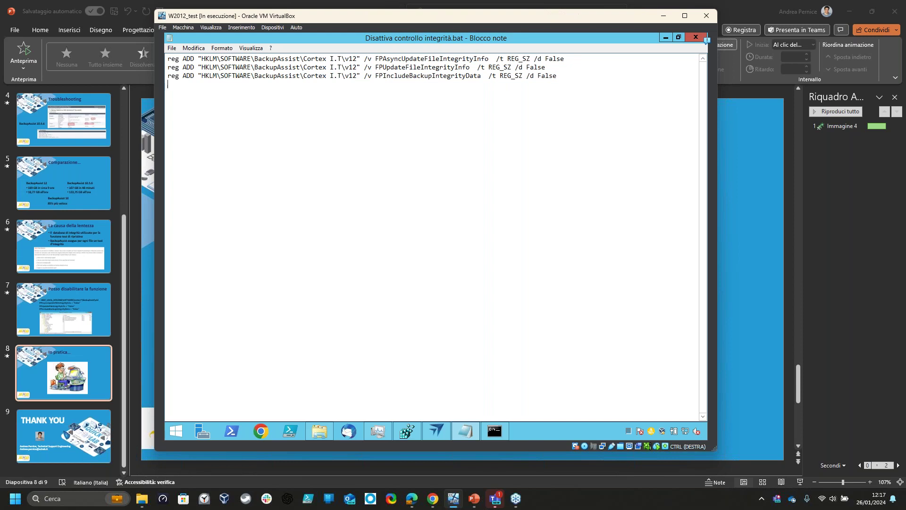
pyautogui.hotkey('ctrl', 'v')
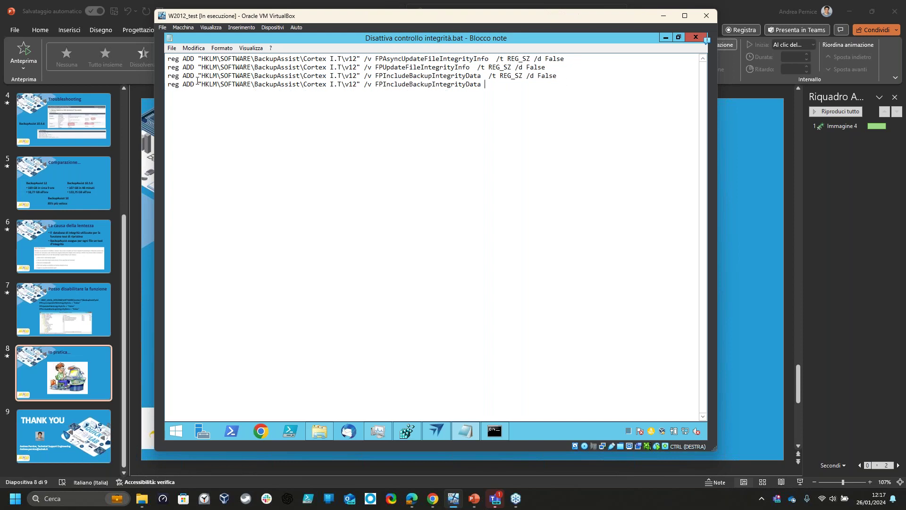
# Change ADD to DELETE in the fourth reg command of the batch file.
pyautogui.press('BackSpace')
pyautogui.press('BackSpace')
pyautogui.press('BackSpace')
pyautogui.write('DELETE')
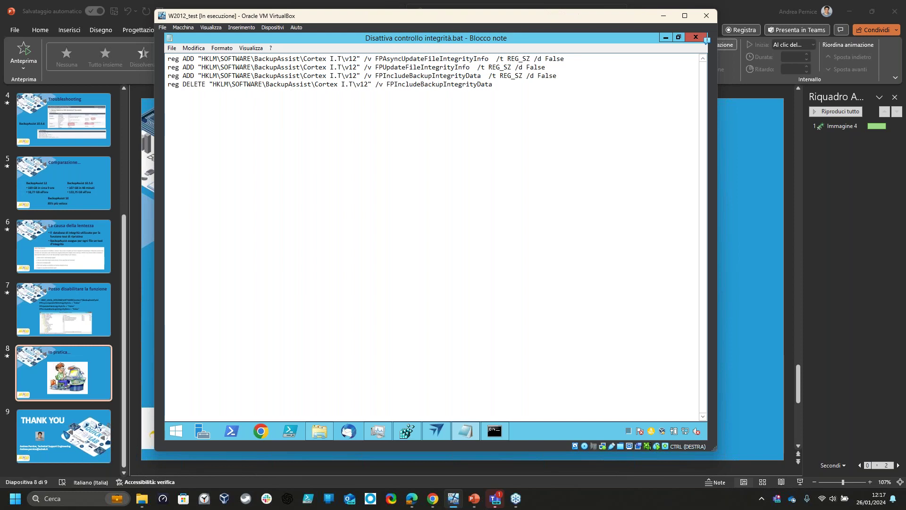
# Select the reg DELETE line, save the batch file, and minimize Notepad.
pyautogui.moveTo(503, 86); pyautogui.dragTo(166, 85)
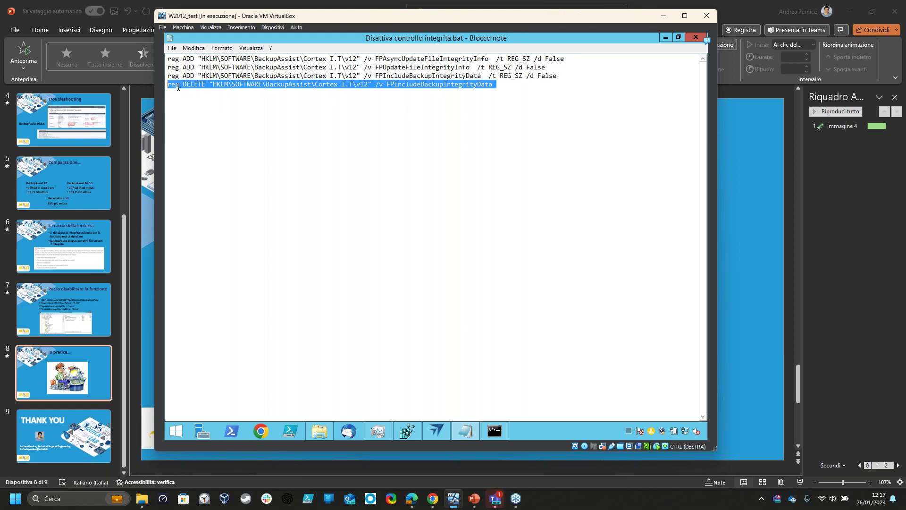
pyautogui.click(172, 48)
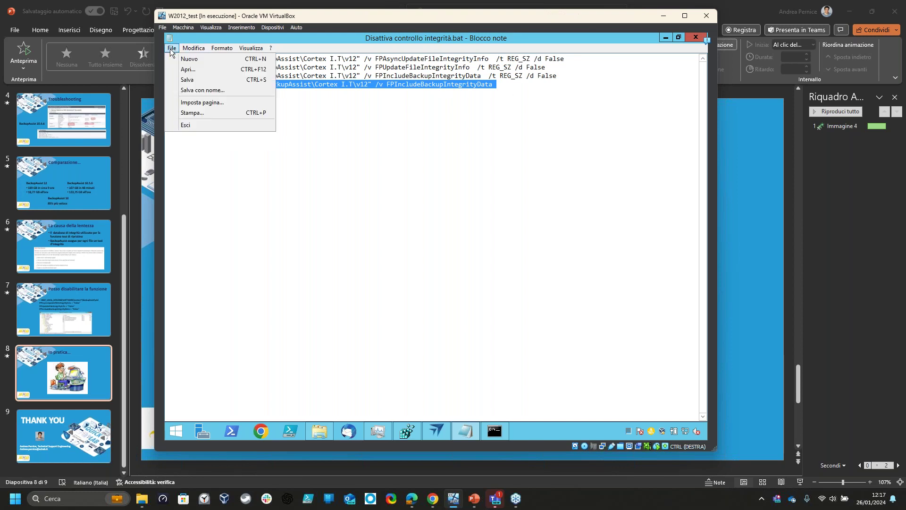
pyautogui.click(188, 80)
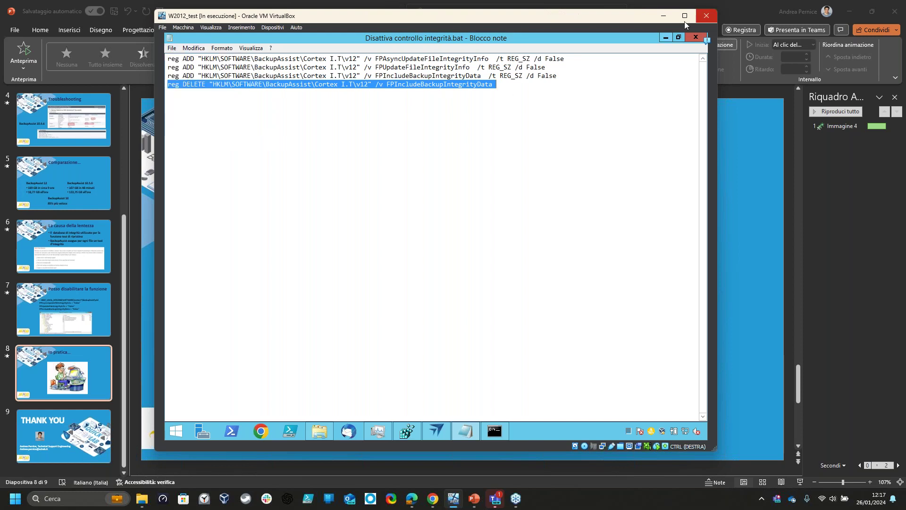
pyautogui.click(665, 37)
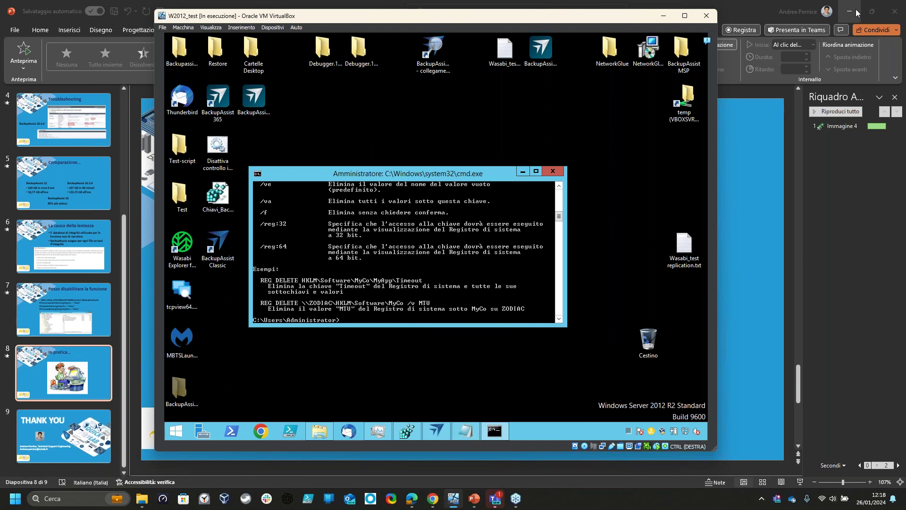
# Select the .forensics folder in Test_backup2 on drive Z, and view the backup run's steps on BackupAssist Classic's Controlla page.
pyautogui.moveTo(325, 436)
pyautogui.moveTo(313, 394)
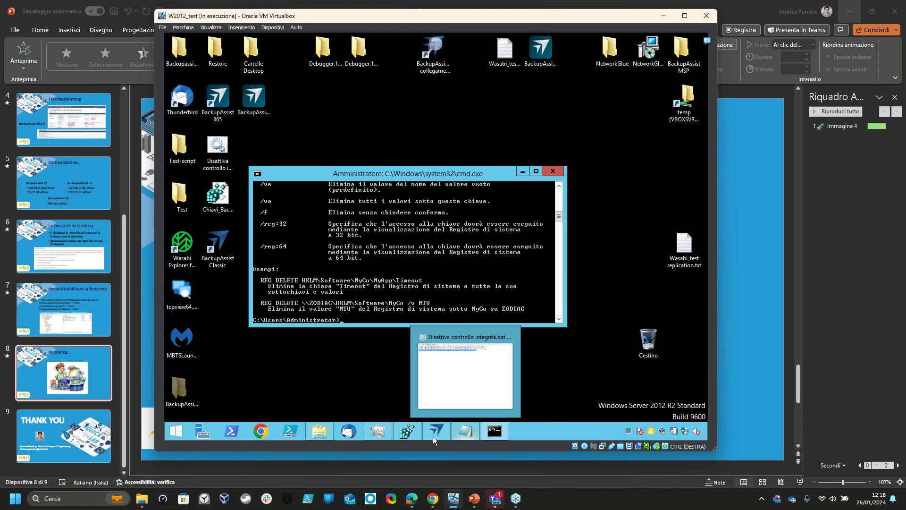
pyautogui.click(321, 433)
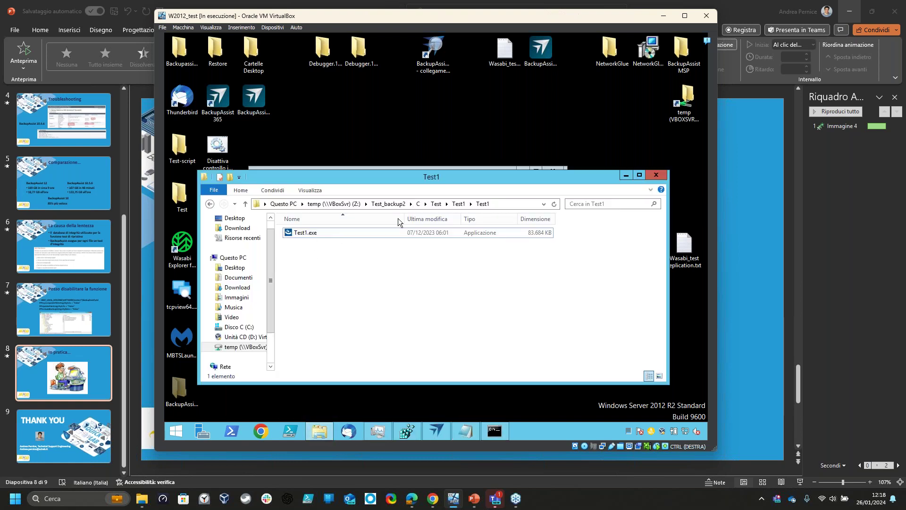
pyautogui.click(392, 205)
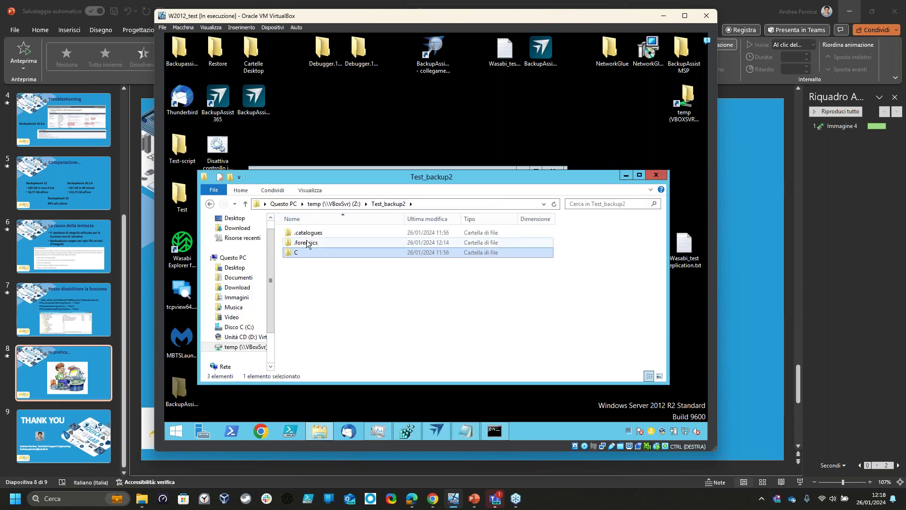
pyautogui.moveTo(315, 245)
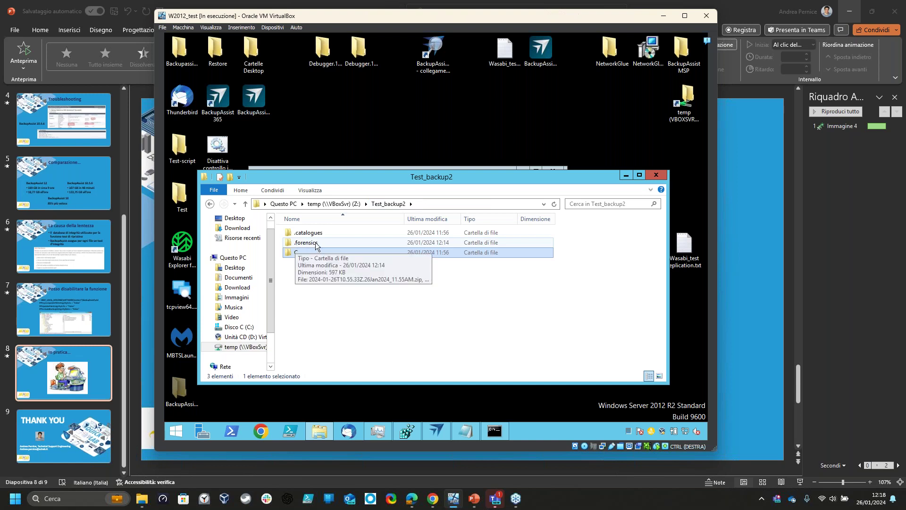
pyautogui.click(315, 244)
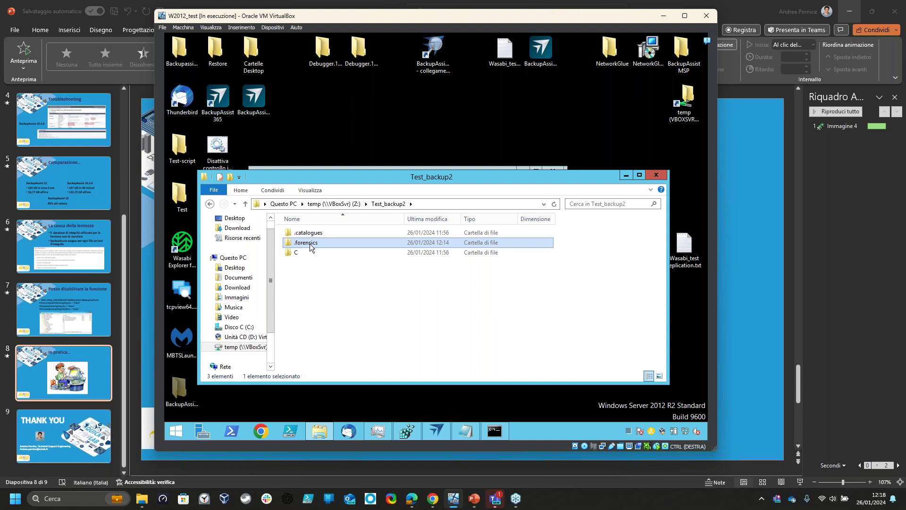
pyautogui.click(439, 435)
pyautogui.click(452, 86)
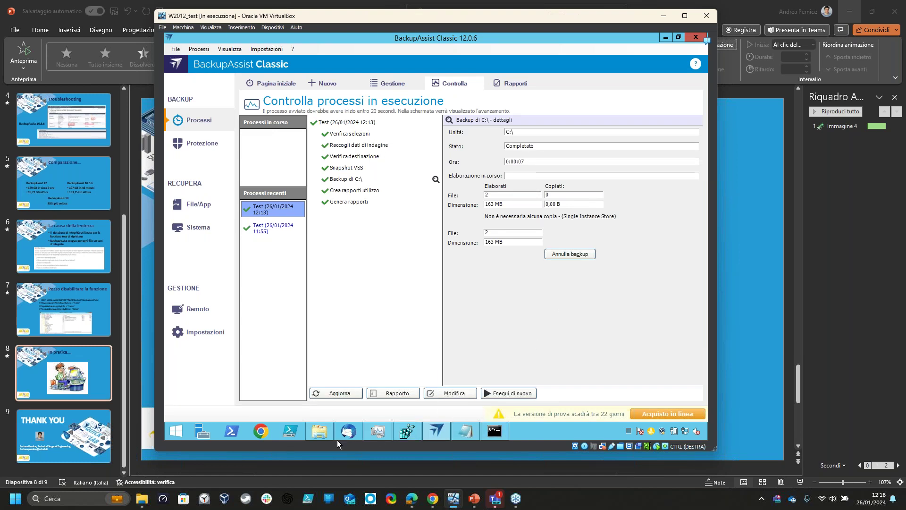
# Open the 26Jan2024_11.55AM zip archive in the .forensics folder and view its files in a maximized window.
pyautogui.click(325, 432)
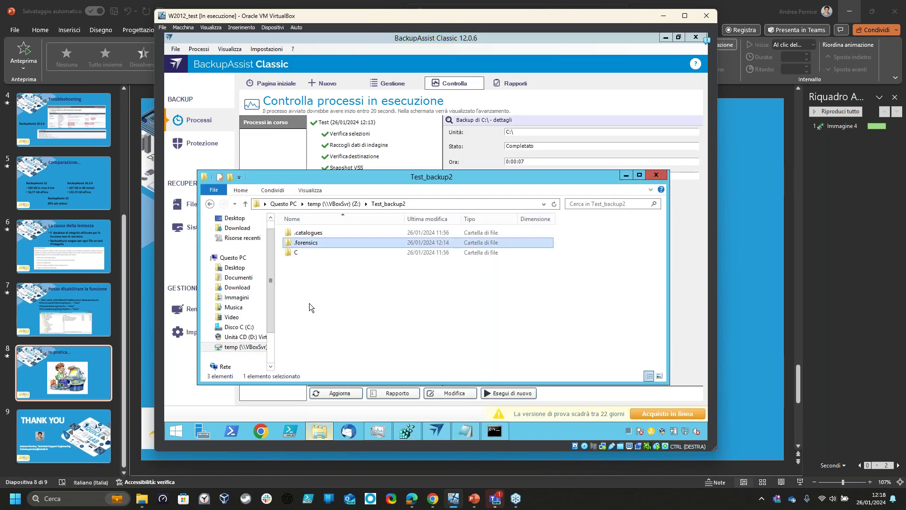
pyautogui.doubleClick(312, 243)
pyautogui.click(372, 235)
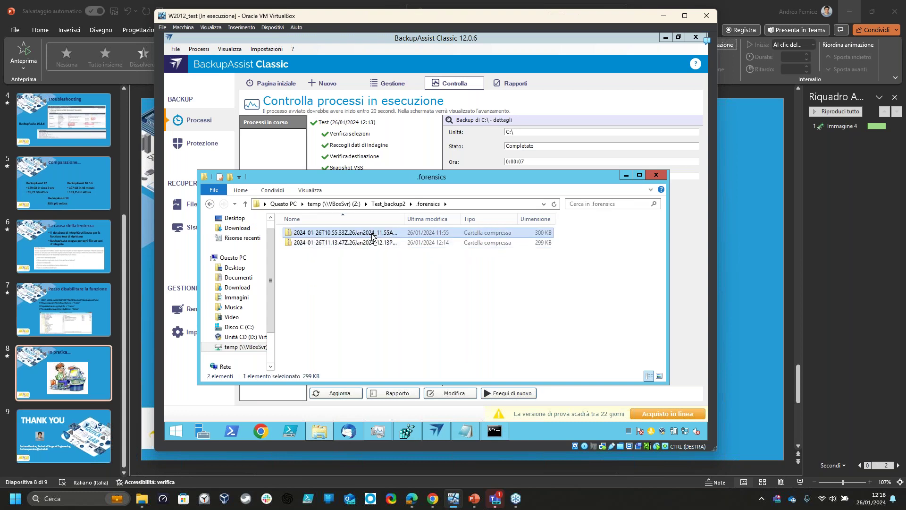
pyautogui.doubleClick(372, 234)
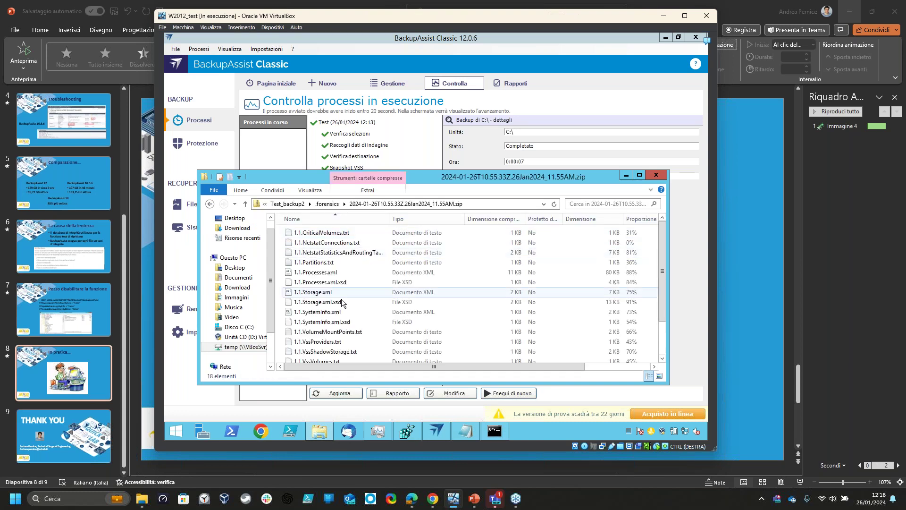
pyautogui.click(638, 176)
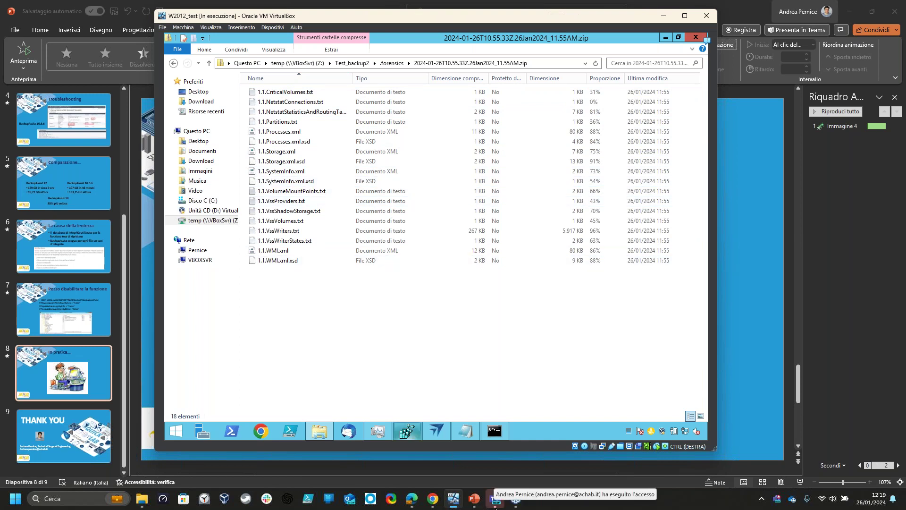
# Switch to Chrome, read the forensic data collection instructions in the BackupAssist Distributors Skype chat, and minimize the browser.
pyautogui.click(428, 504)
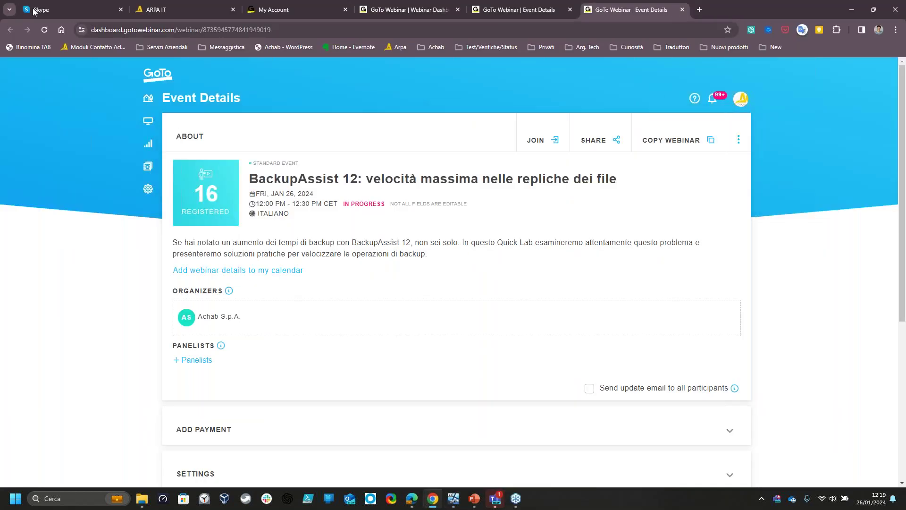
pyautogui.hotkey('ctrl', '1')
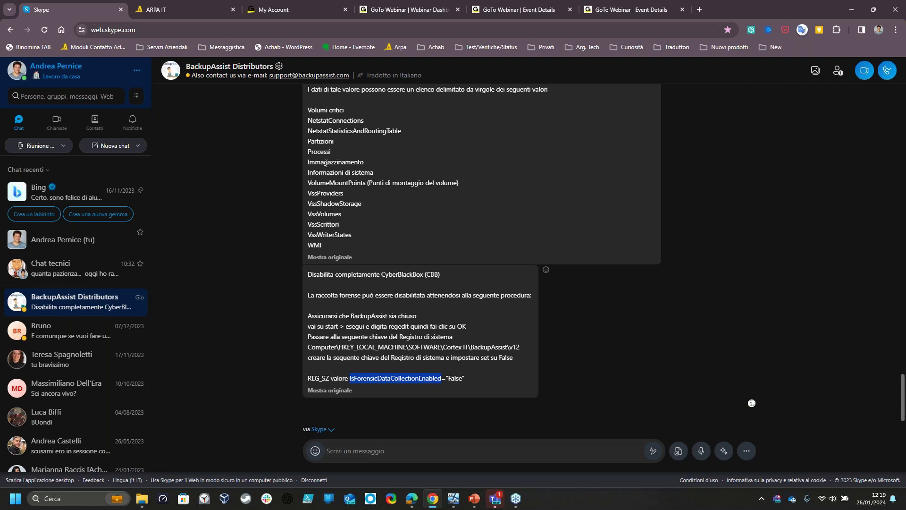
pyautogui.scroll(2, 352, 226)
pyautogui.scroll(1, 353, 226)
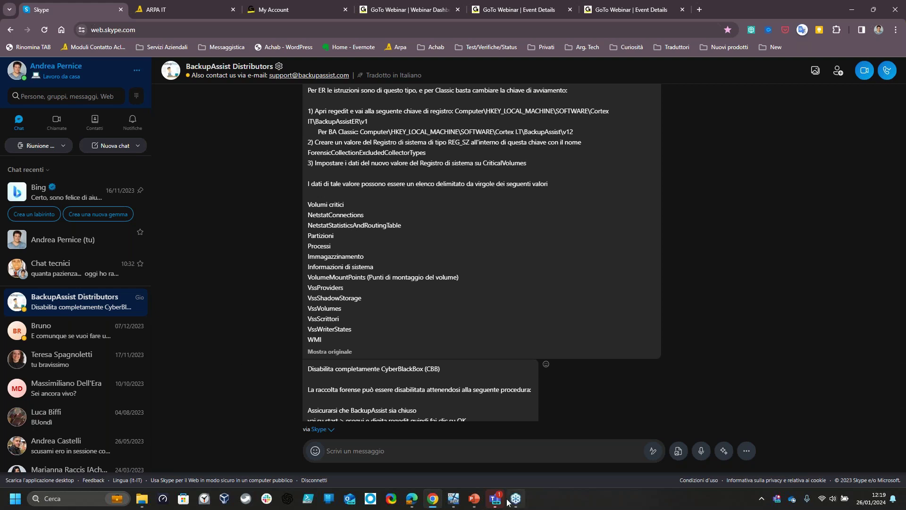
pyautogui.moveTo(521, 505)
pyautogui.click(453, 500)
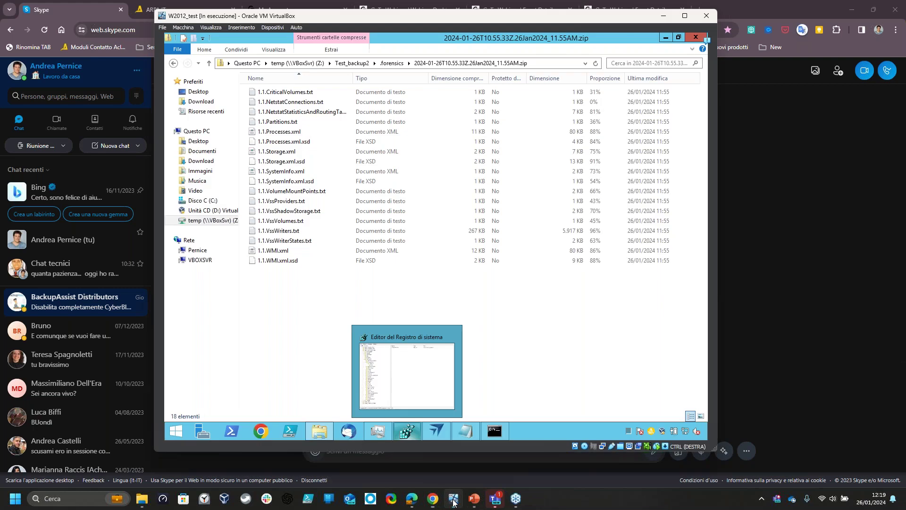
pyautogui.click(857, 10)
pyautogui.click(858, 11)
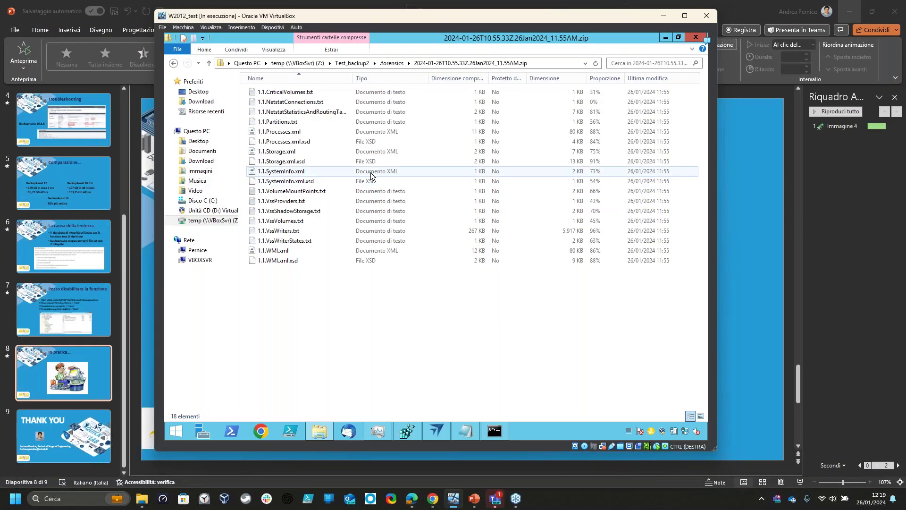
# View the contents of the .catalogues folder in Test_backup2, and return to Test_backup2.
pyautogui.click(361, 64)
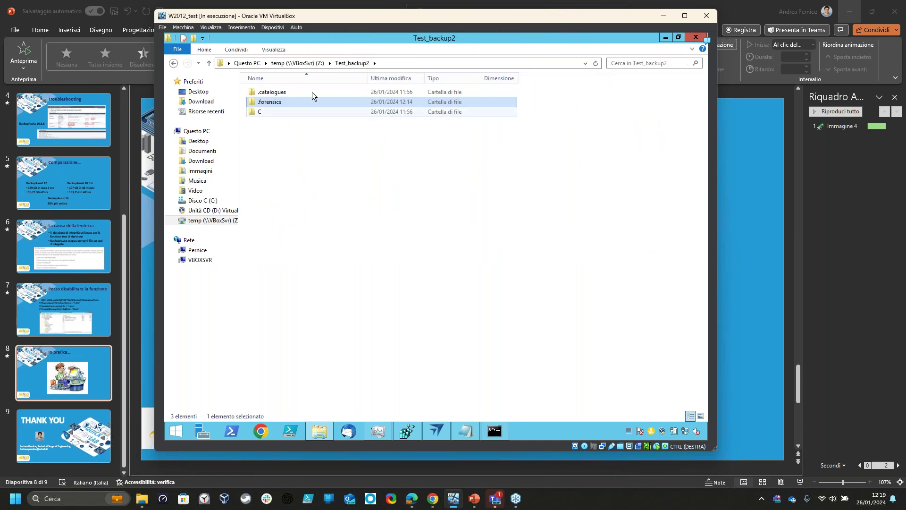
pyautogui.click(283, 94)
pyautogui.doubleClick(283, 94)
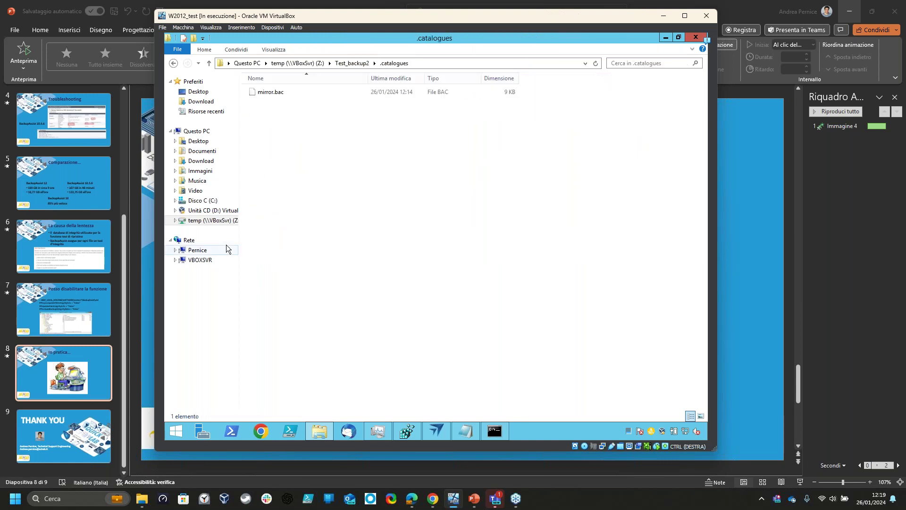
pyautogui.click(351, 64)
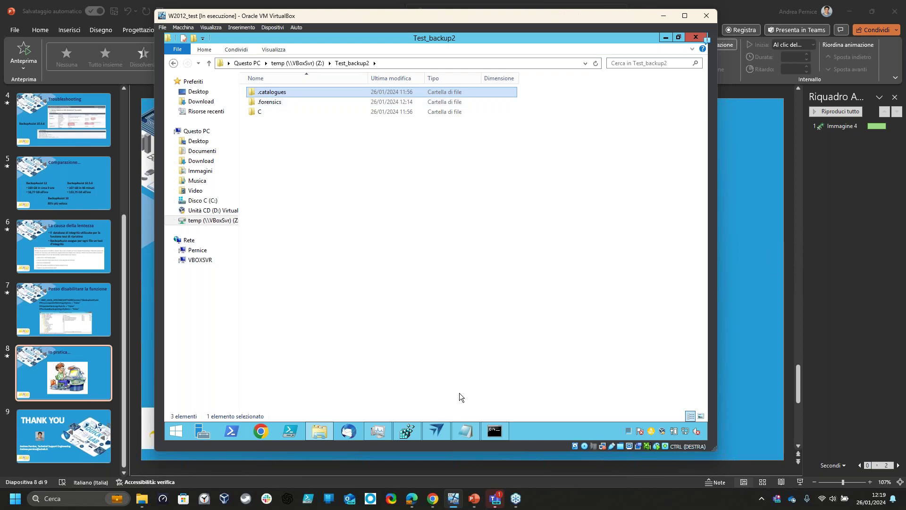
# In BackupAssist Classic, open the Script settings of the Test job to view the commands run before and after backups.
pyautogui.moveTo(446, 450)
pyautogui.click(433, 435)
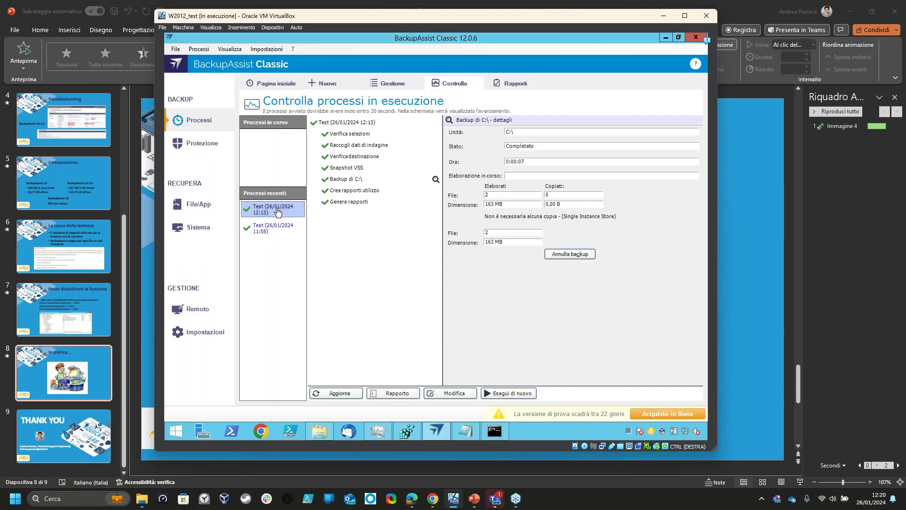
pyautogui.click(387, 83)
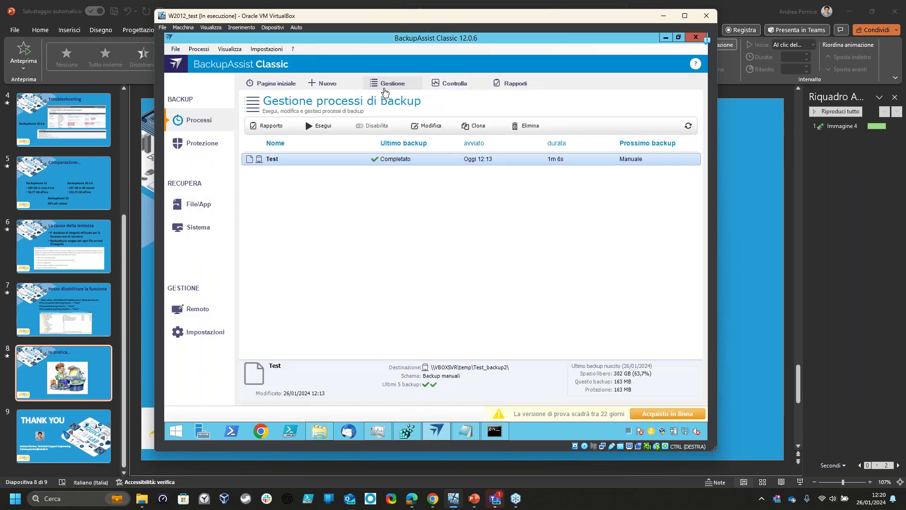
pyautogui.doubleClick(276, 161)
pyautogui.click(258, 240)
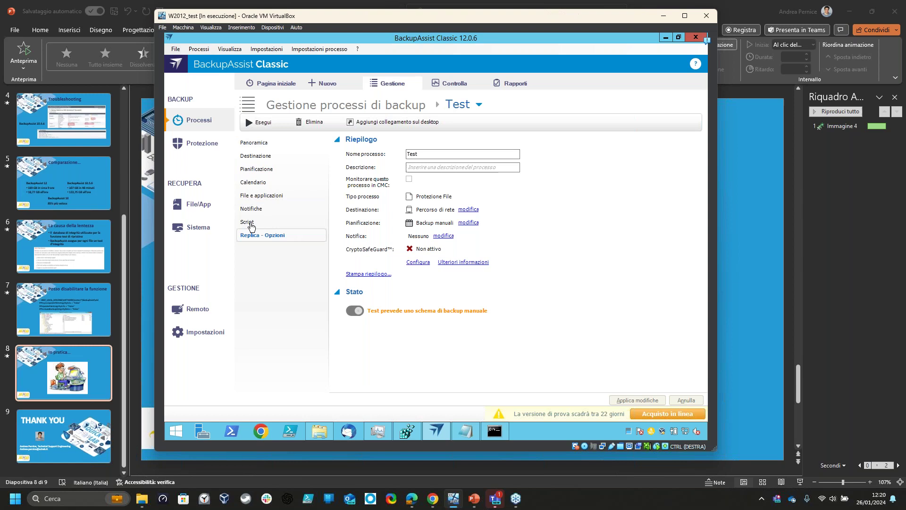
pyautogui.click(250, 224)
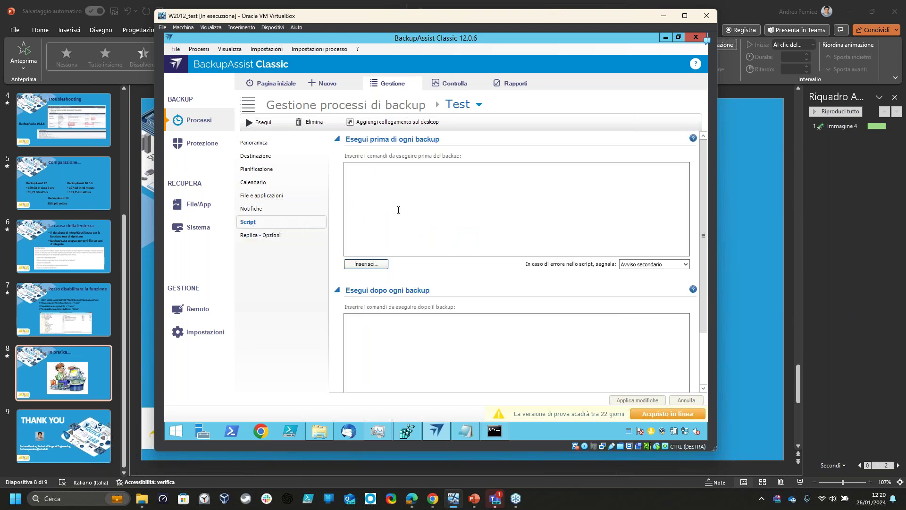
pyautogui.click(362, 178)
# Review the commands in Disattiva controllo integrità.bat, minimize Notepad, and switch to the THANK YOU slide in PowerPoint.
pyautogui.click(461, 429)
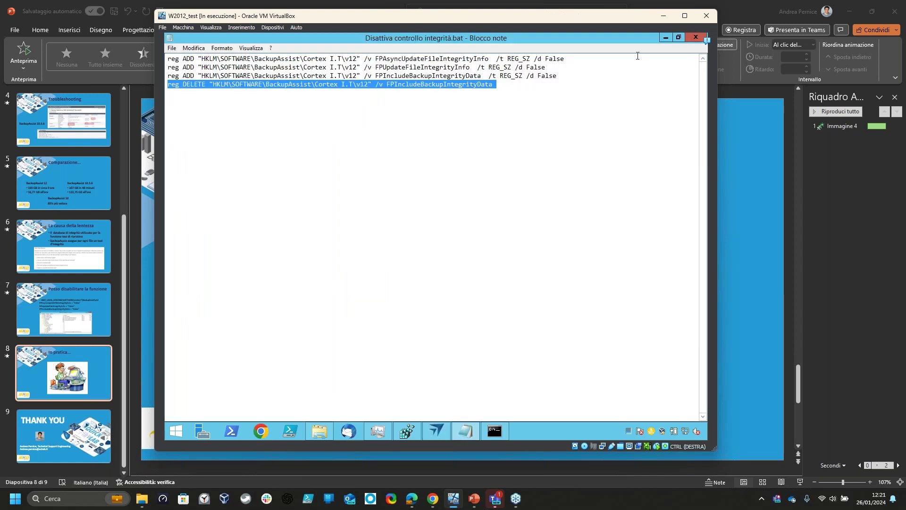
pyautogui.click(666, 38)
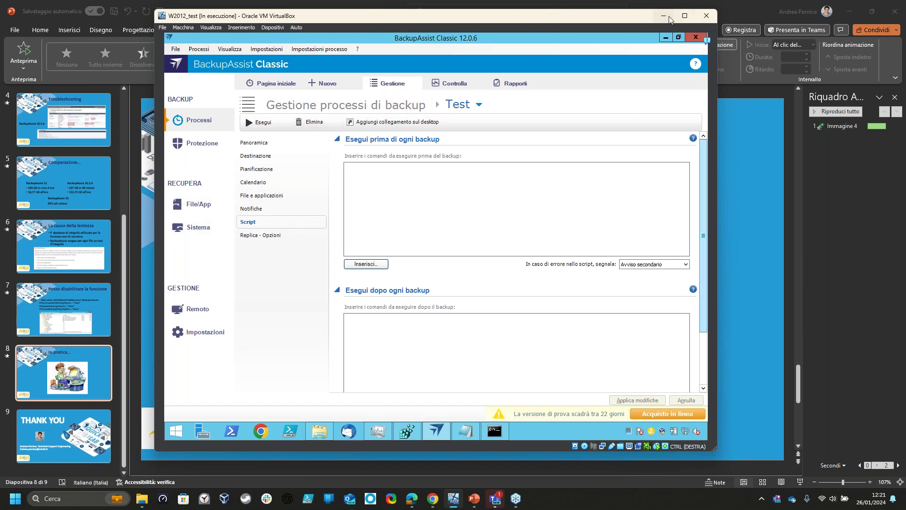
pyautogui.click(69, 418)
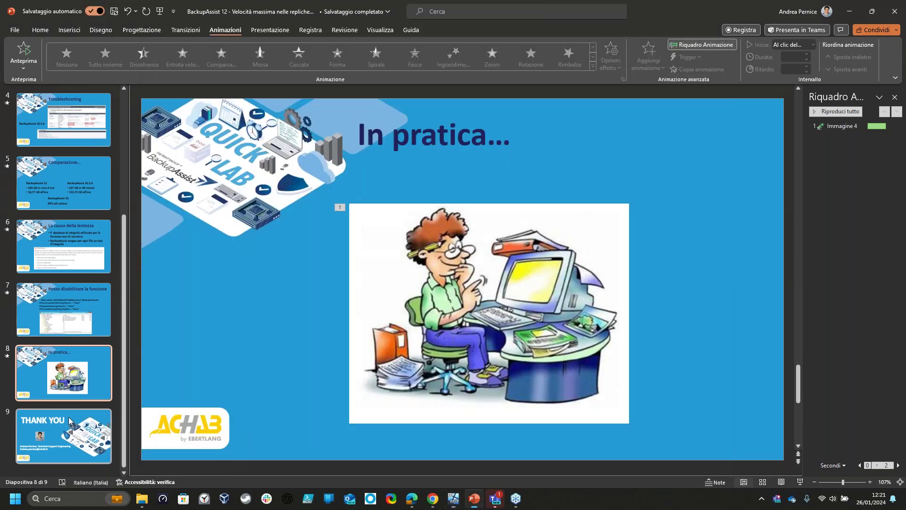